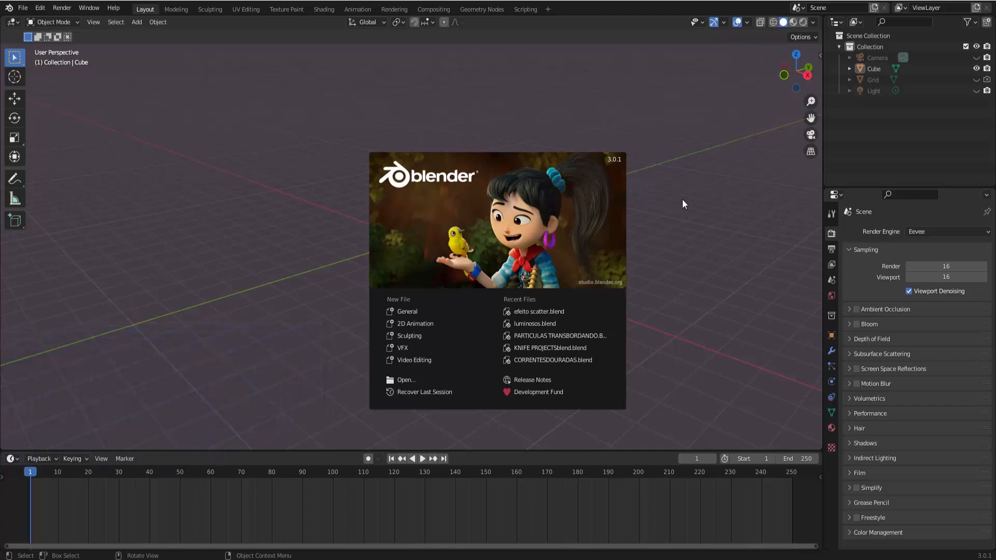
- Stretch the cube along the Z axis into a tall column, roughly five times its original height
left_click(683, 203)
left_click(434, 214)
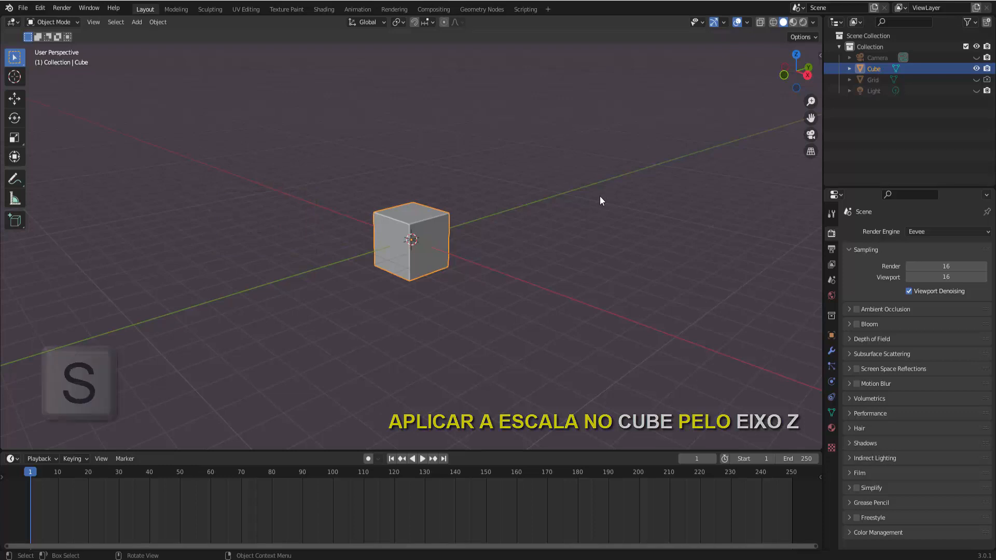
key("s")
key("z")
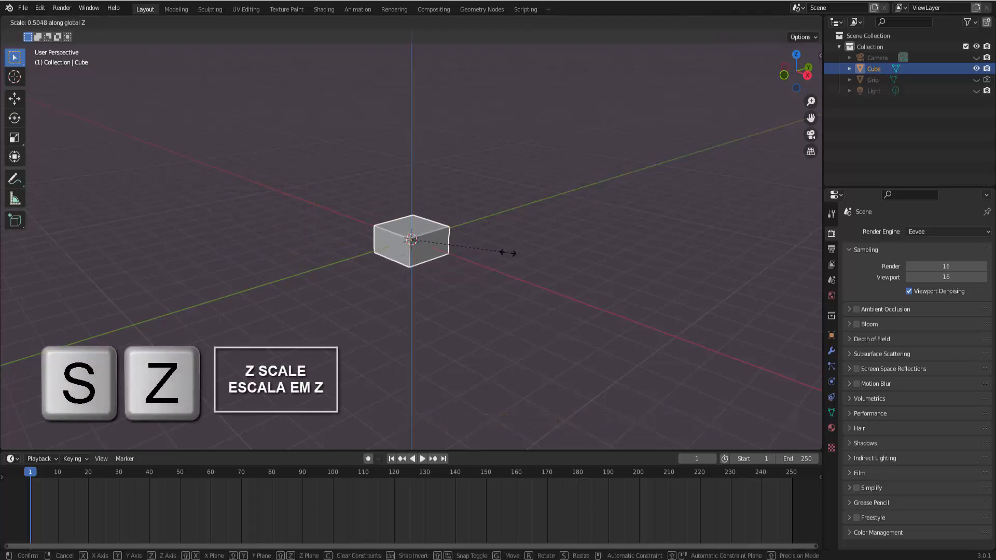
left_click(284, 440)
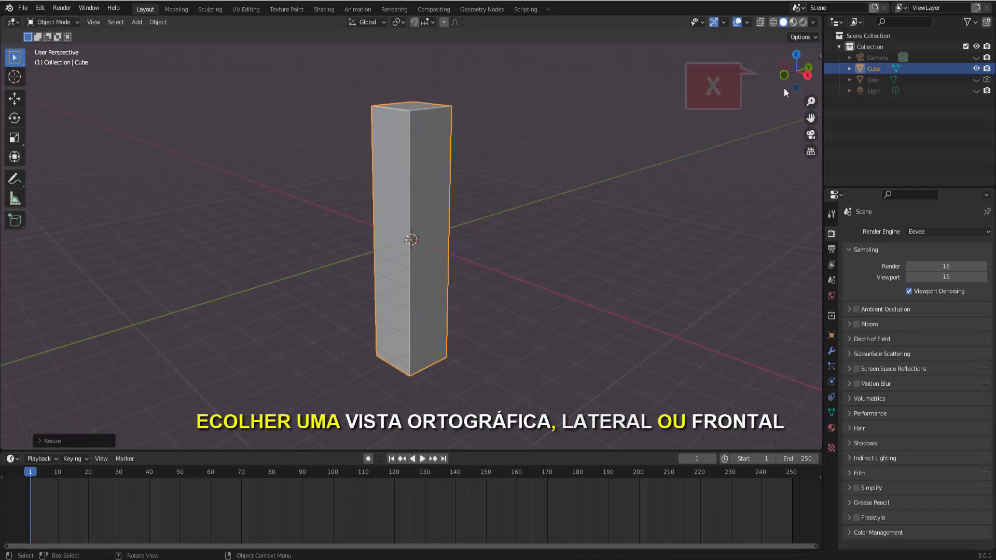
- In the right orthographic view, add a plane mesh and move it along Y until it clears the column's side
left_click(807, 76)
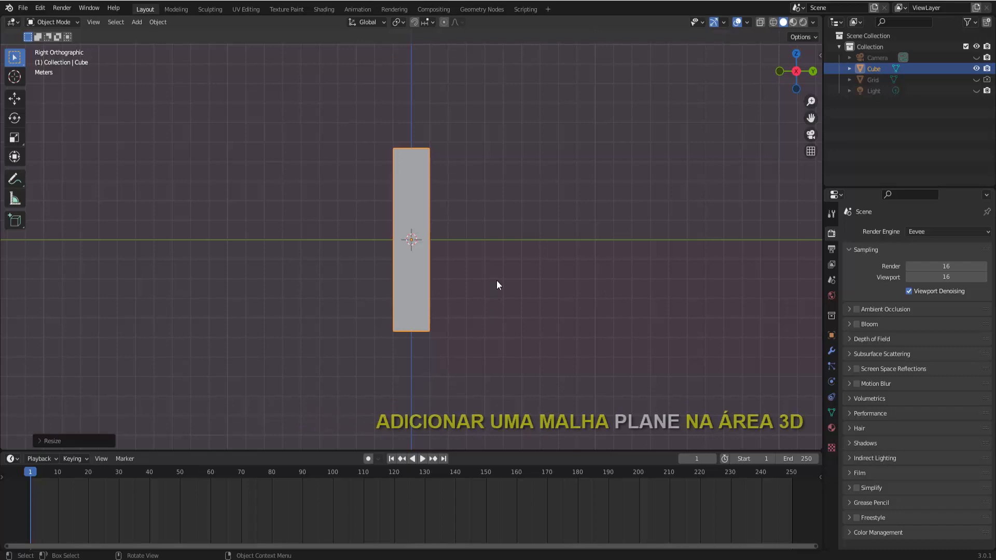
left_click(138, 22)
mouse_move(141, 35)
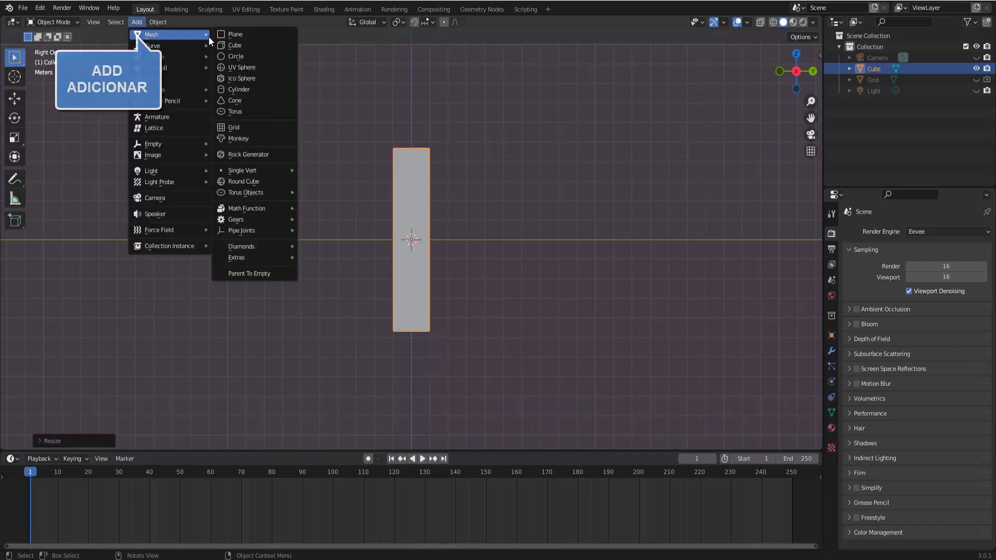
left_click(235, 34)
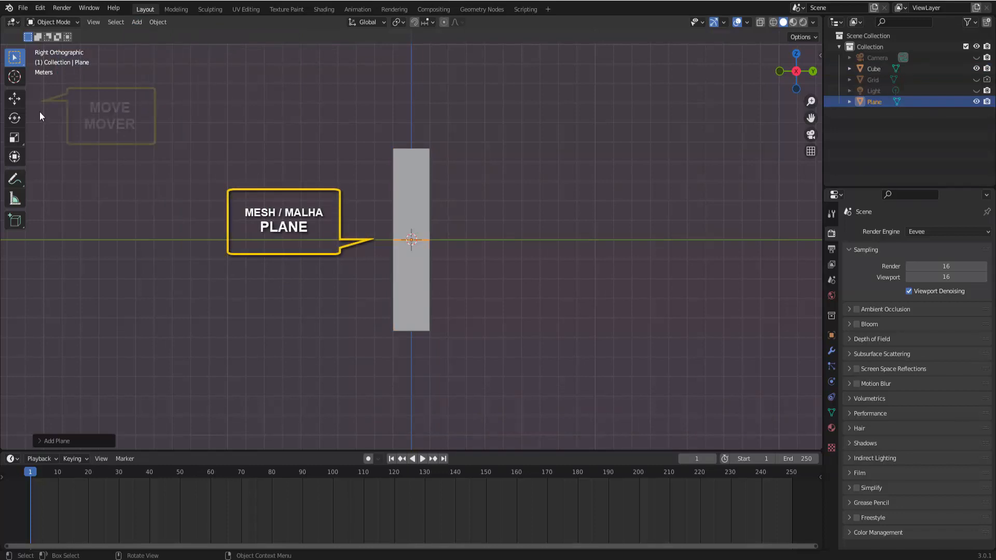
left_click(15, 100)
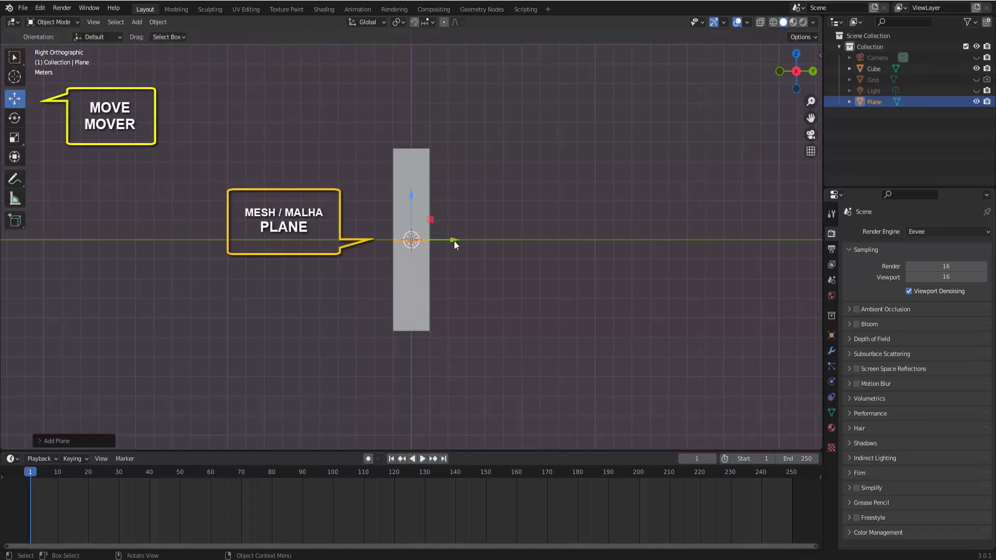
left_click_drag(455, 244, 499, 243)
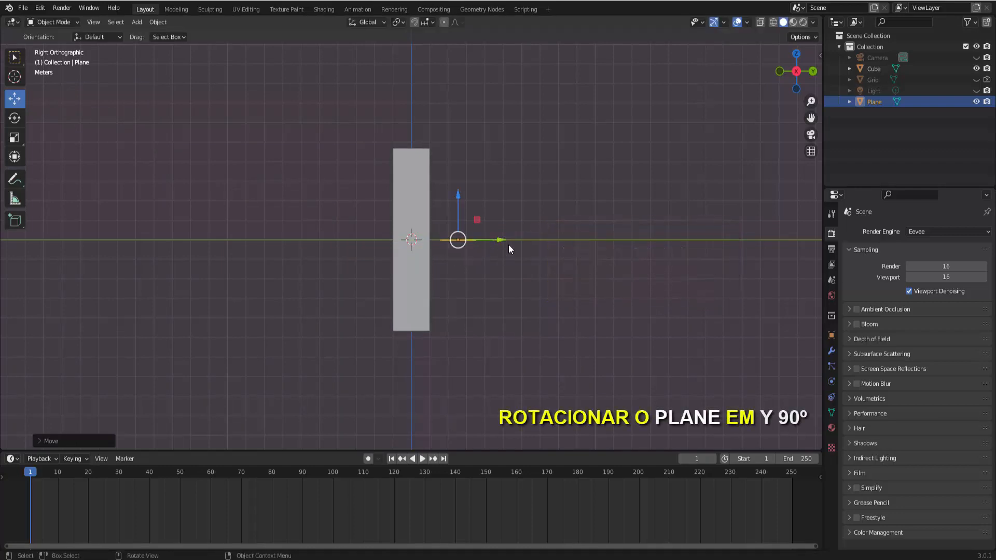
- Rotate the plane 90° about the Y axis
key("r")
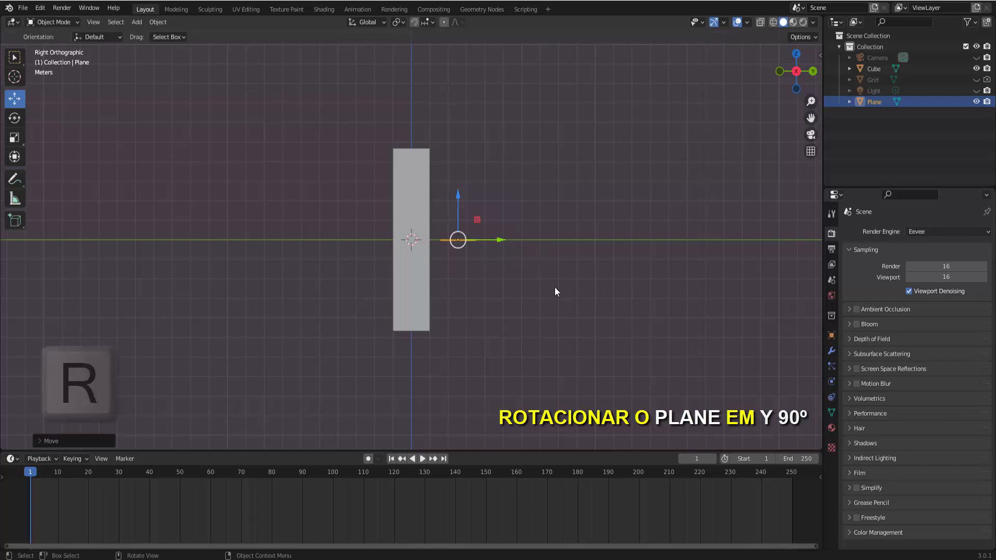
key("y")
key("9")
key("0")
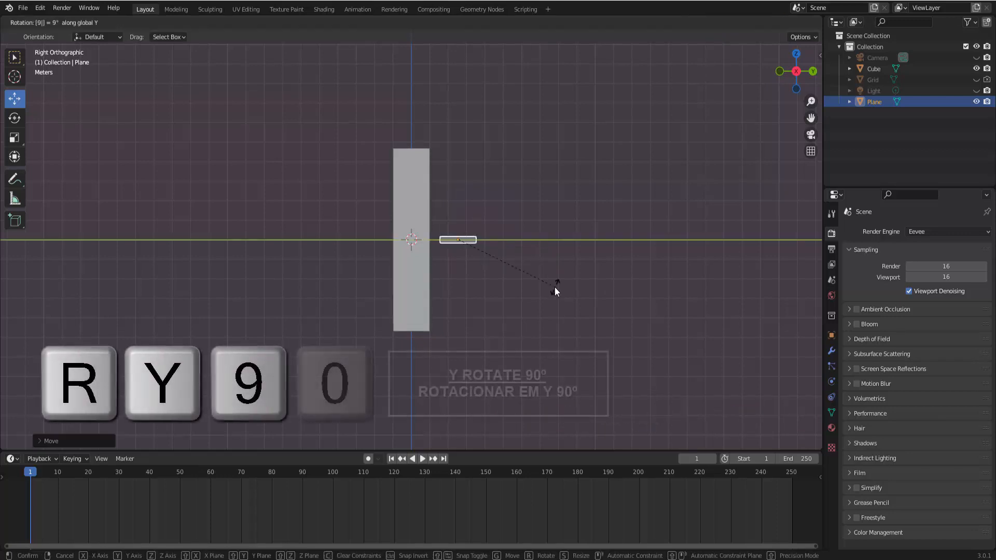
key("Return")
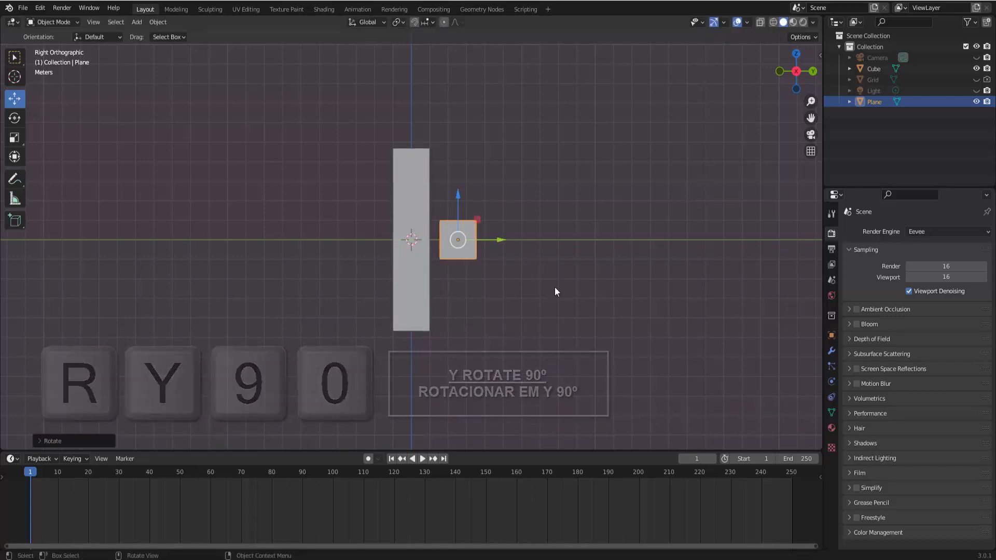
- Scale the plane down to a small square and move it right beside the column's lower end
scroll(555, 288, "up", 5)
scroll(555, 287, "down", 5)
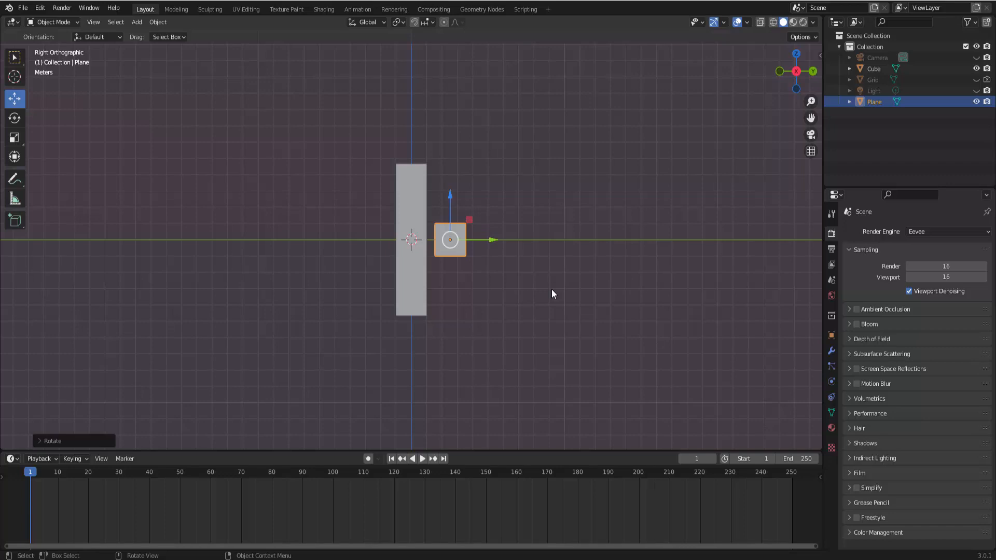
key("s")
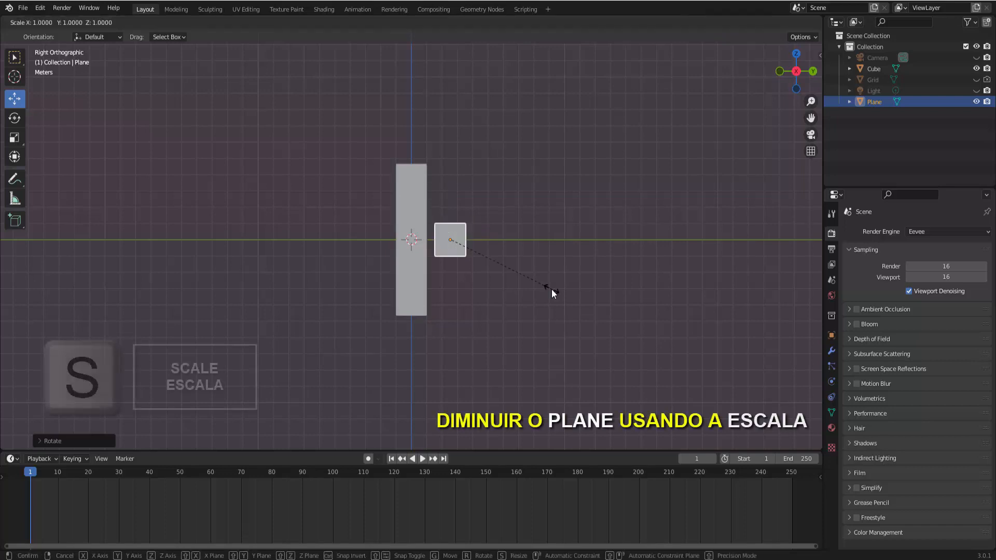
left_click(467, 246)
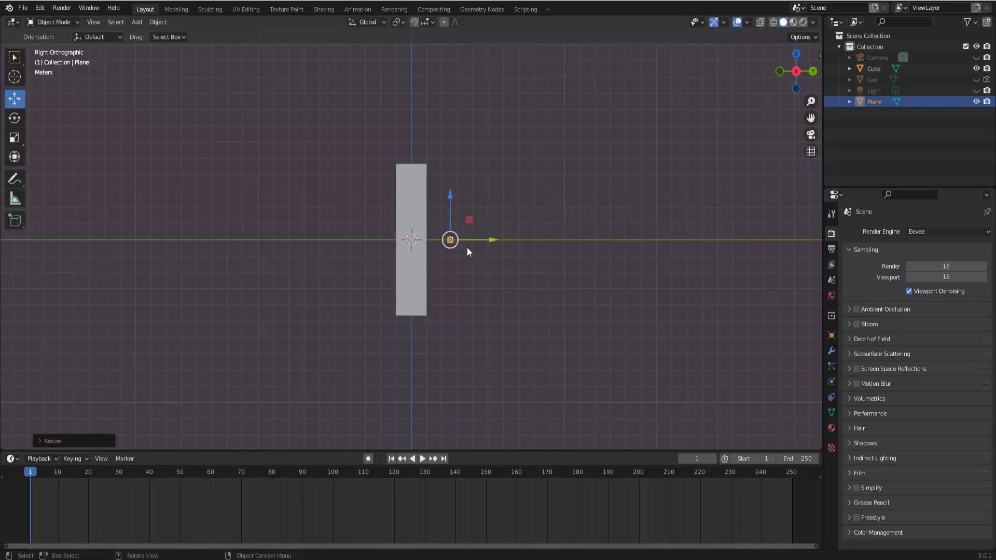
left_click_drag(449, 190, 448, 266)
left_click_drag(488, 311, 476, 310)
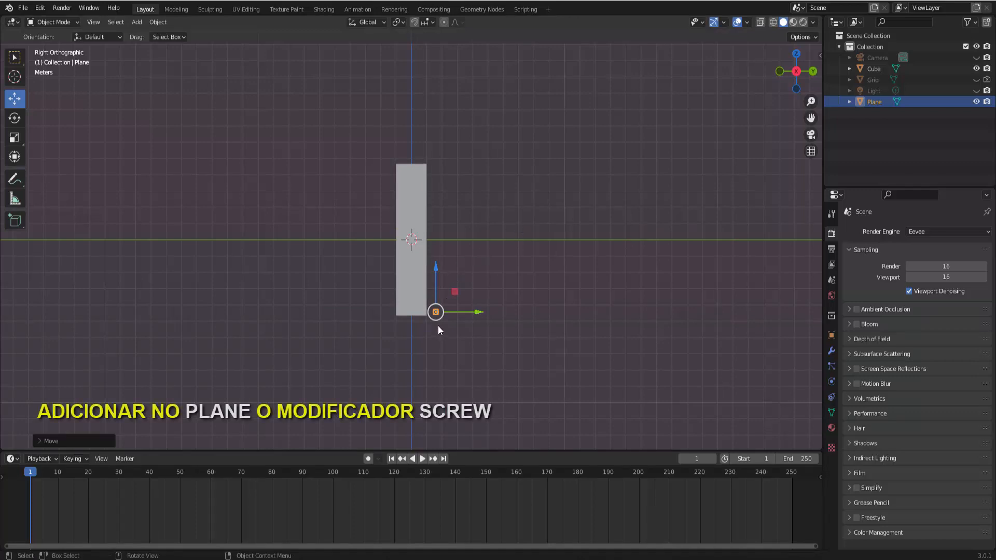
- Add a Screw modifier to the plane and pick the Cube column as its axis object
left_click(832, 351)
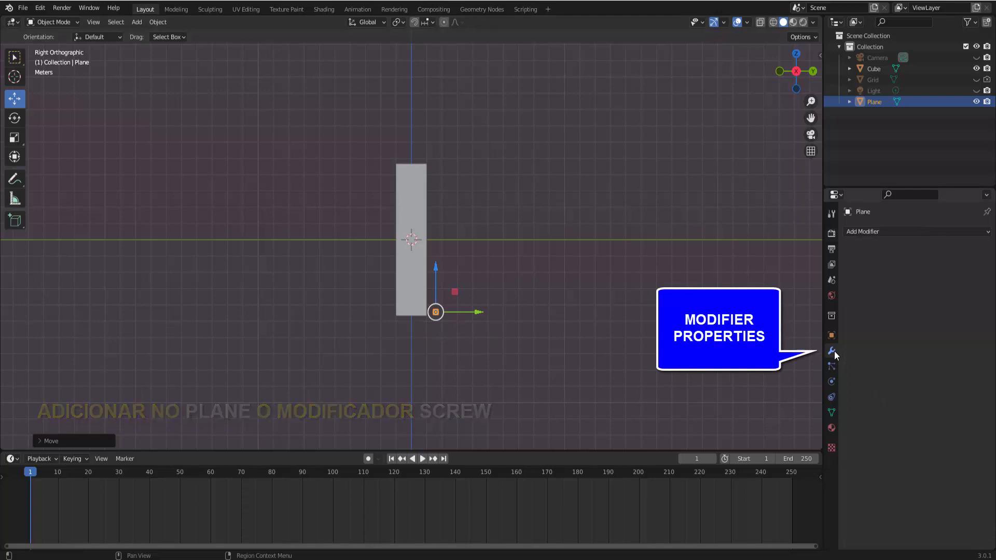
left_click(869, 230)
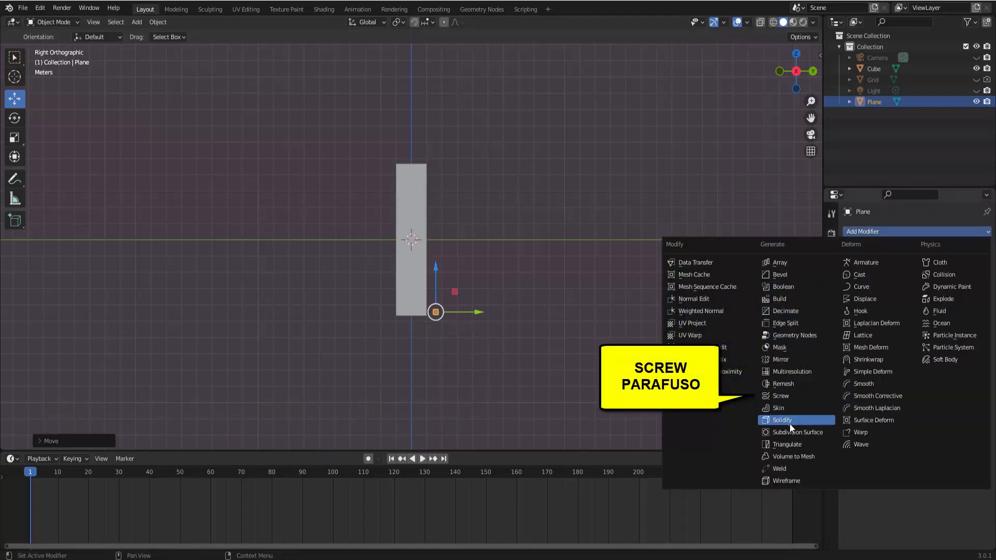
left_click(794, 400)
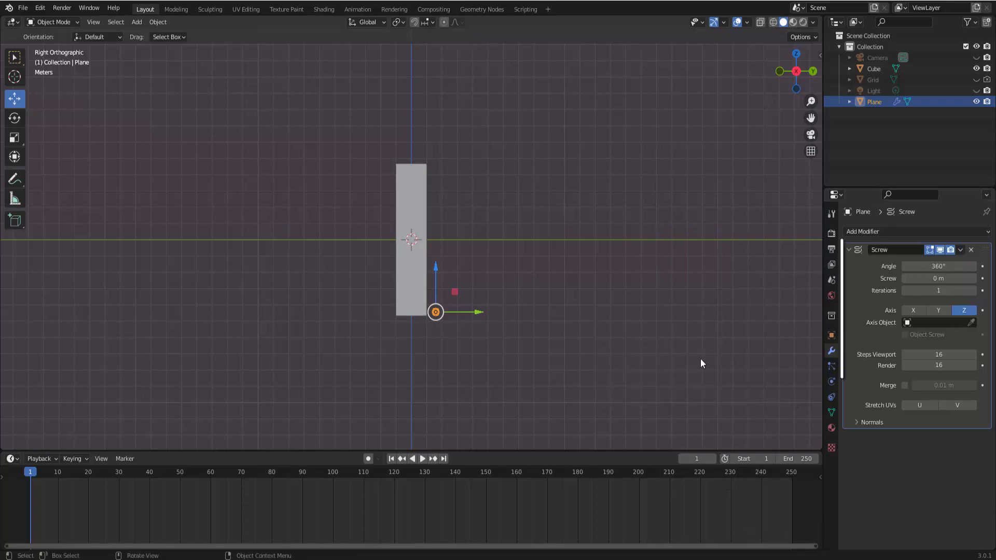
scroll(569, 316, "up", 3)
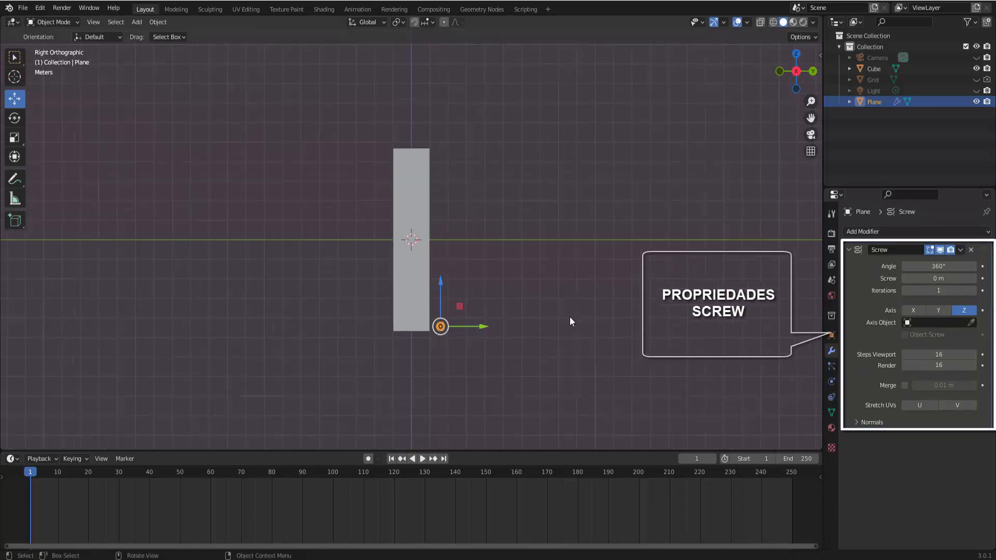
scroll(570, 317, "down", 1)
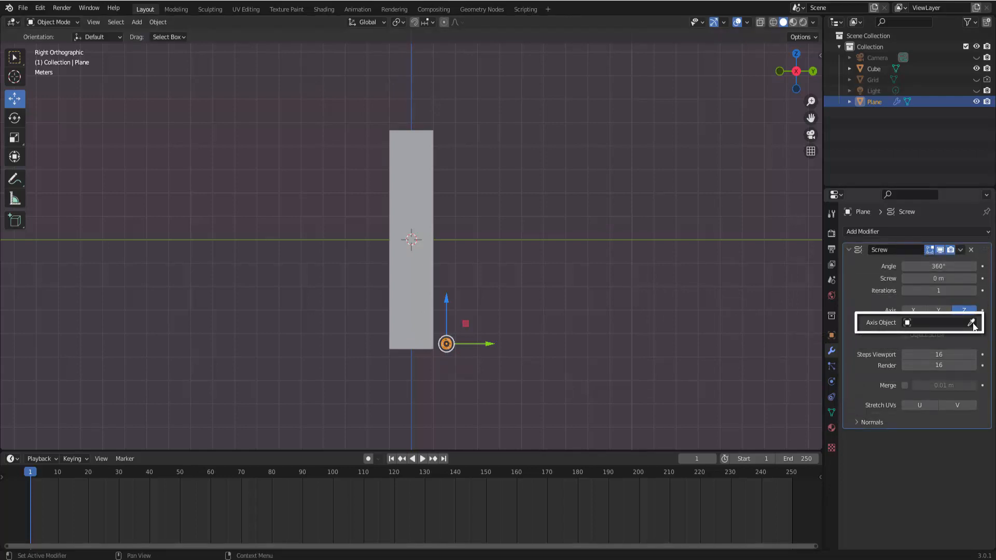
left_click(972, 324)
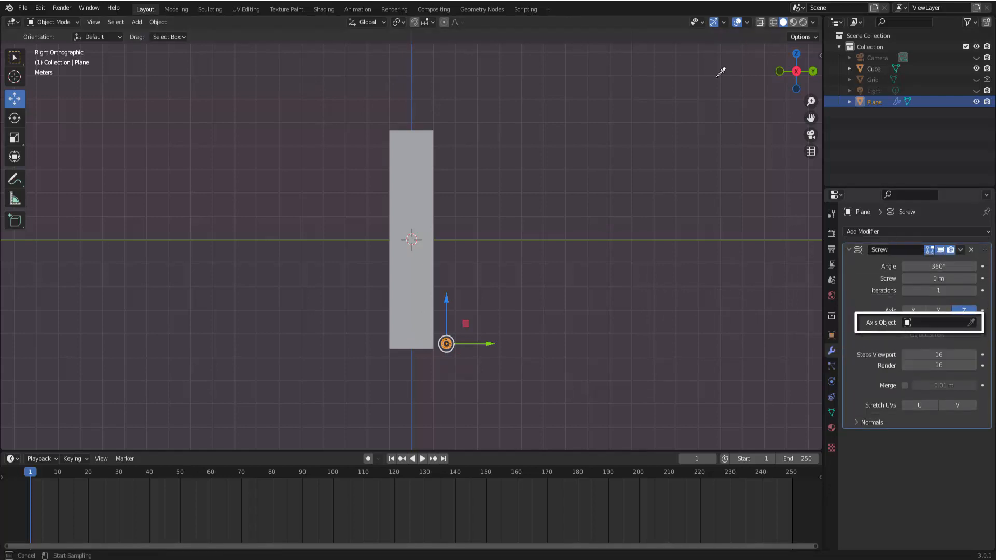
left_click(415, 128)
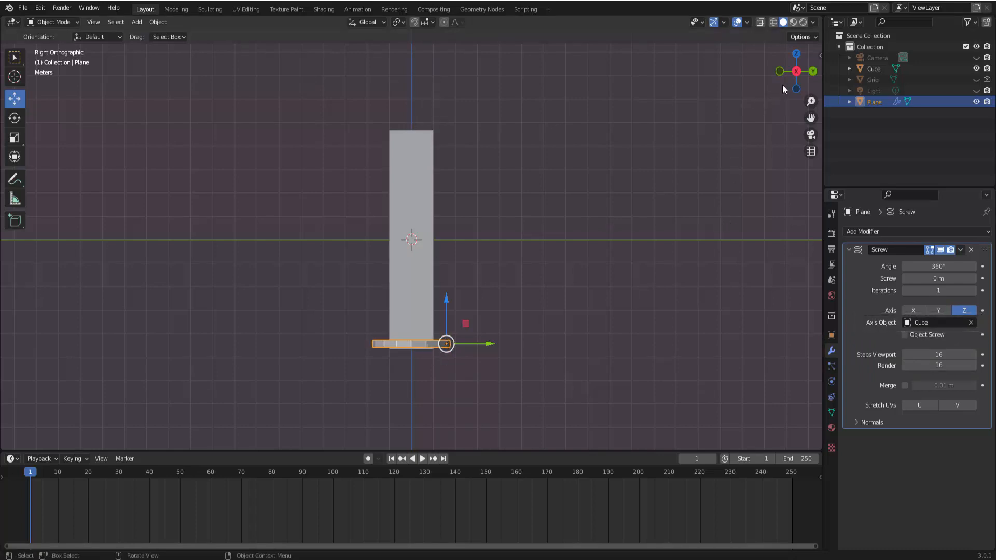
- Set the Screw modifier's screw offset to 5 m
left_click_drag(791, 85, 783, 82)
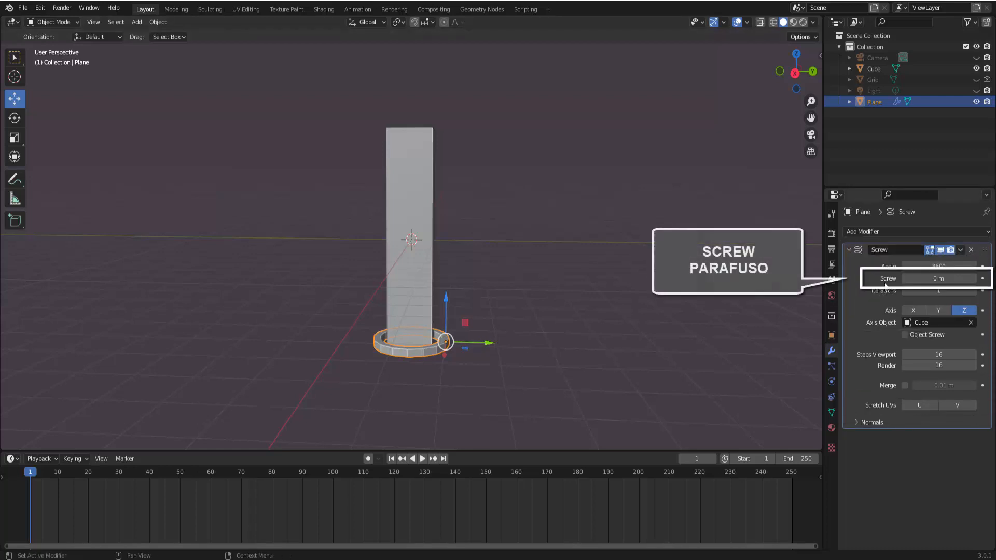
left_click(976, 282)
left_click(976, 281)
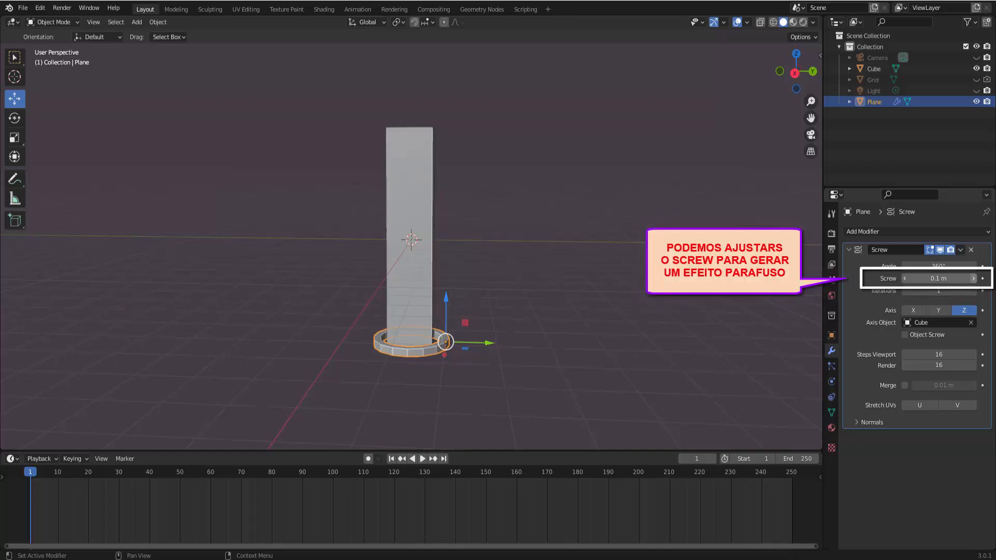
left_click(976, 281)
left_click(976, 282)
left_click(976, 282)
left_click_drag(974, 278, 976, 279)
left_click(975, 279)
left_click(975, 278)
left_click(975, 278)
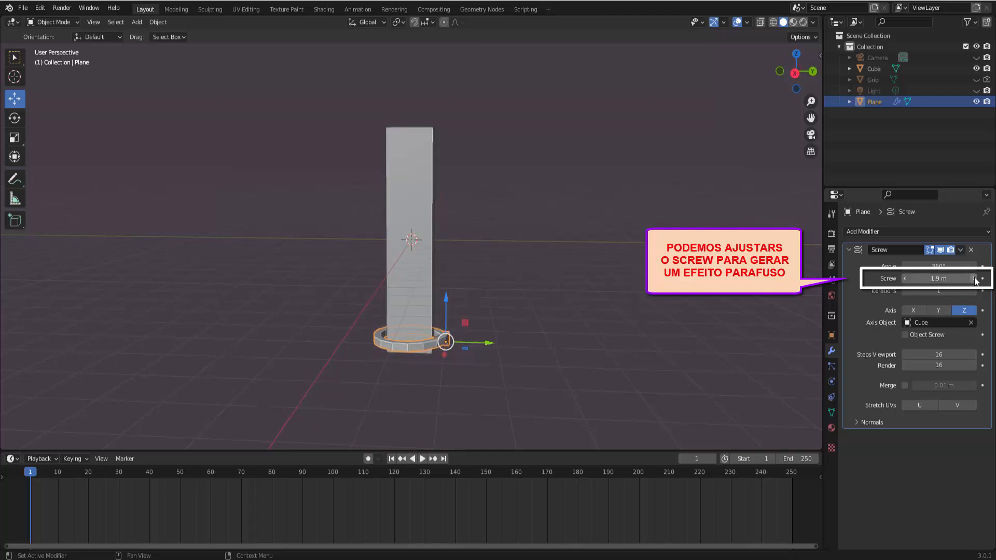
left_click(975, 279)
left_click(975, 279)
left_click(975, 278)
left_click(975, 278)
left_click(975, 279)
left_click(975, 279)
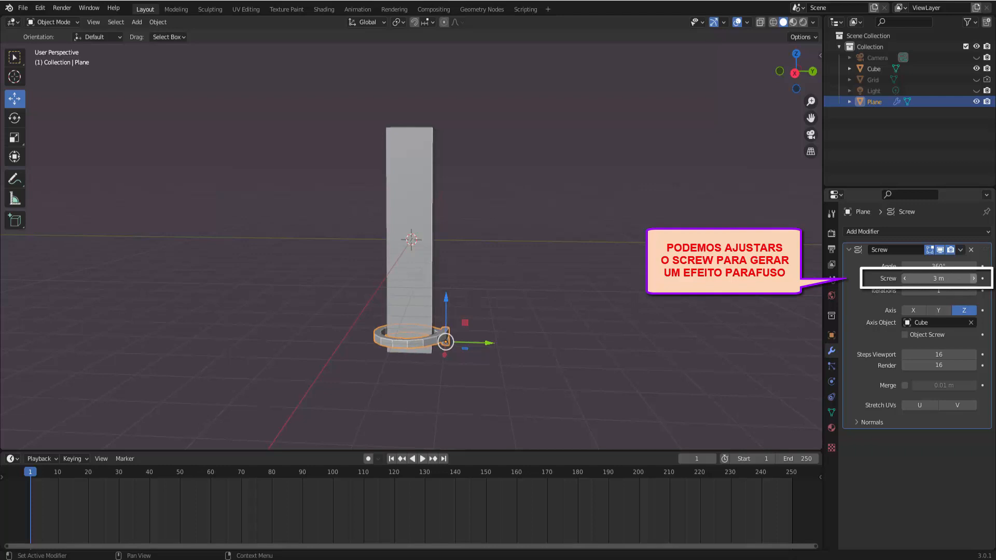
left_click(974, 279)
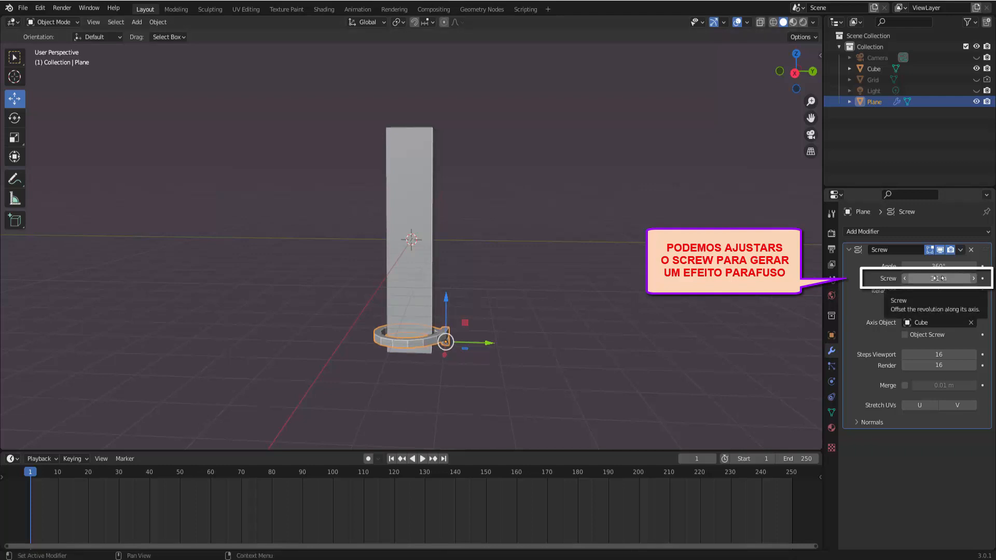
mouse_move(939, 279)
left_mouse_down()
mouse_move(980, 279)
mouse_move(925, 278)
mouse_move(992, 278)
mouse_move(909, 279)
mouse_move(961, 279)
mouse_move(946, 279)
left_mouse_up()
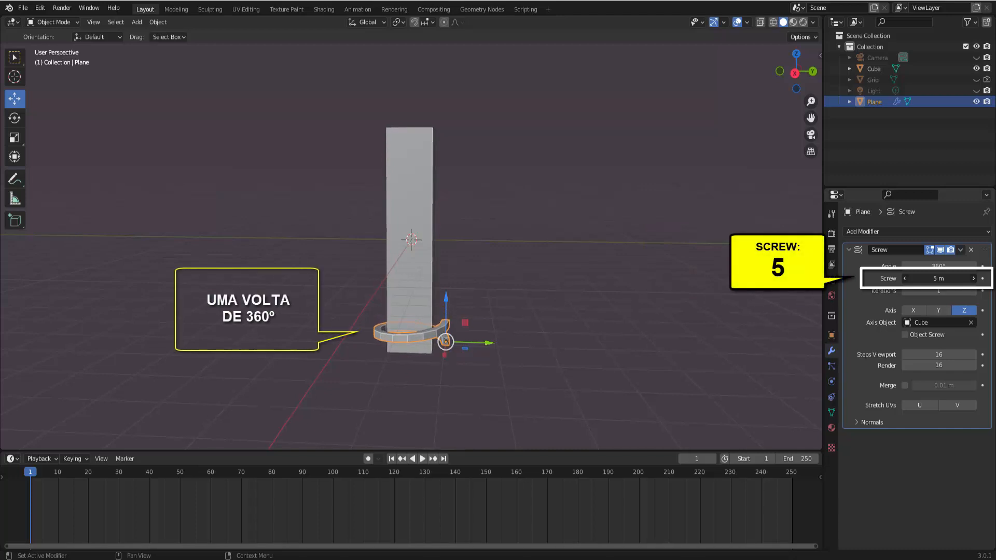
- Set the Screw modifier's iterations to 11 so the spiral climbs the column's full height
middle_click_drag(725, 313, 570, 317)
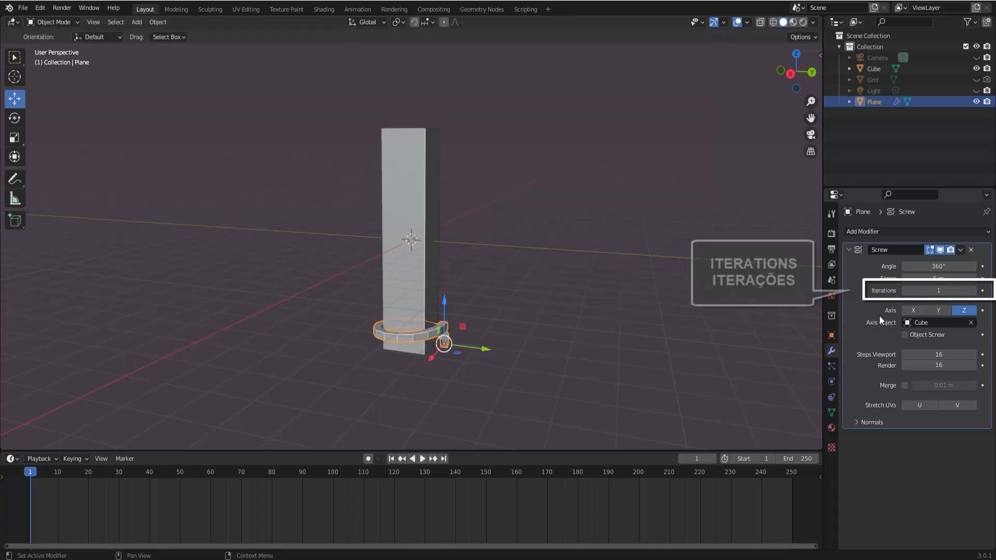
left_click(974, 292)
left_click(974, 292)
left_click(974, 292)
left_click(974, 291)
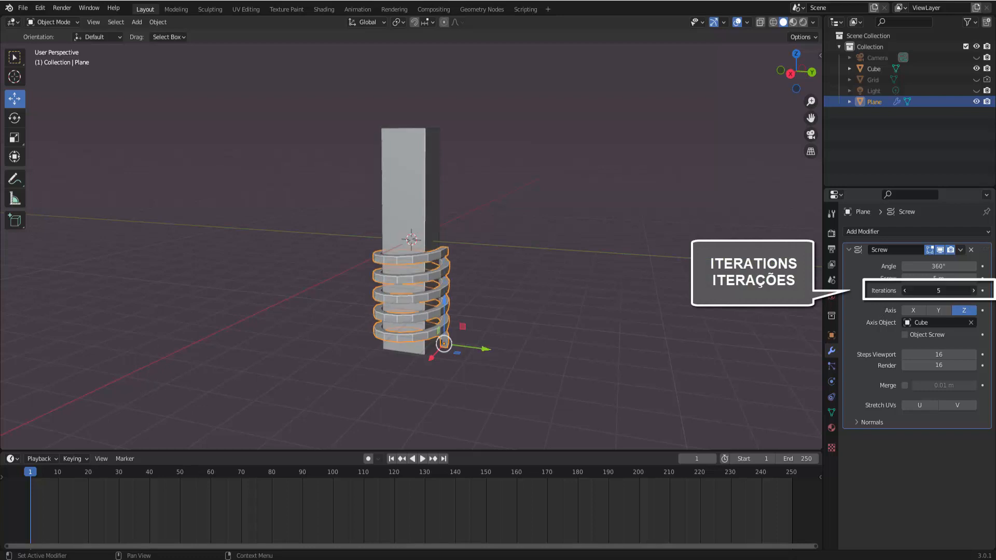
left_click(974, 291)
left_click(974, 292)
left_click(974, 292)
left_click(974, 292)
left_click(974, 292)
left_click(974, 290)
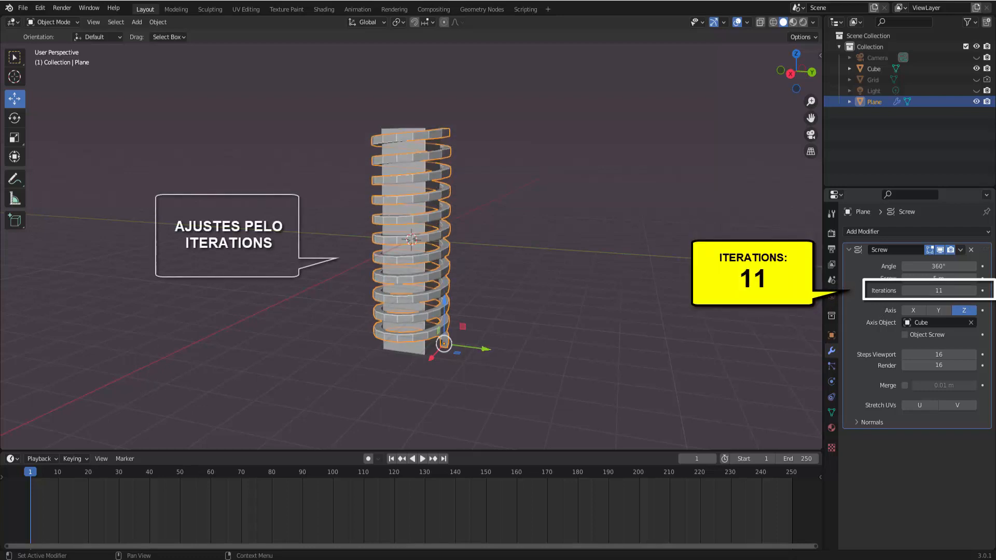
- Inspect the spiral around the column from above and the side, and add a Shrinkwrap modifier to the plane
middle_click_drag(737, 312, 623, 340)
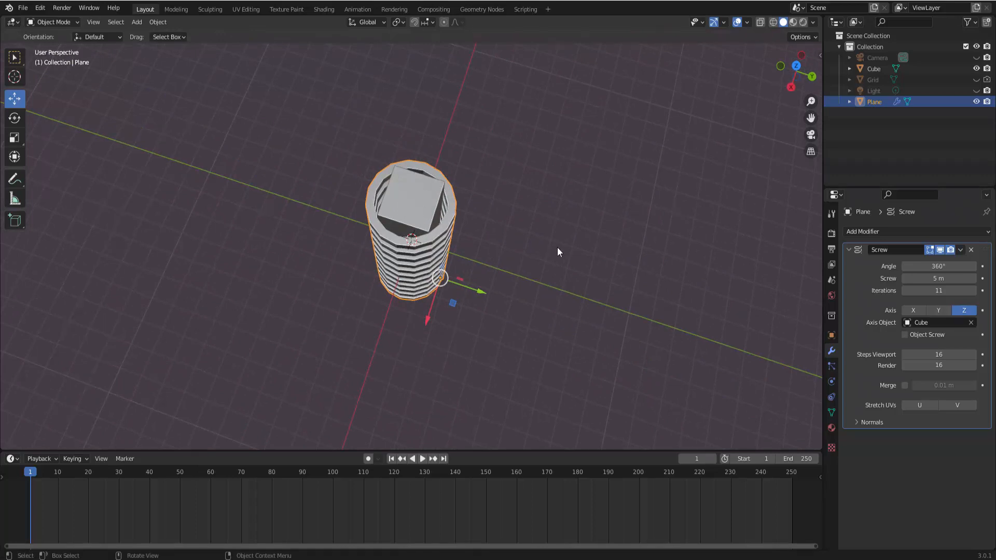
middle_click_drag(557, 247, 531, 161)
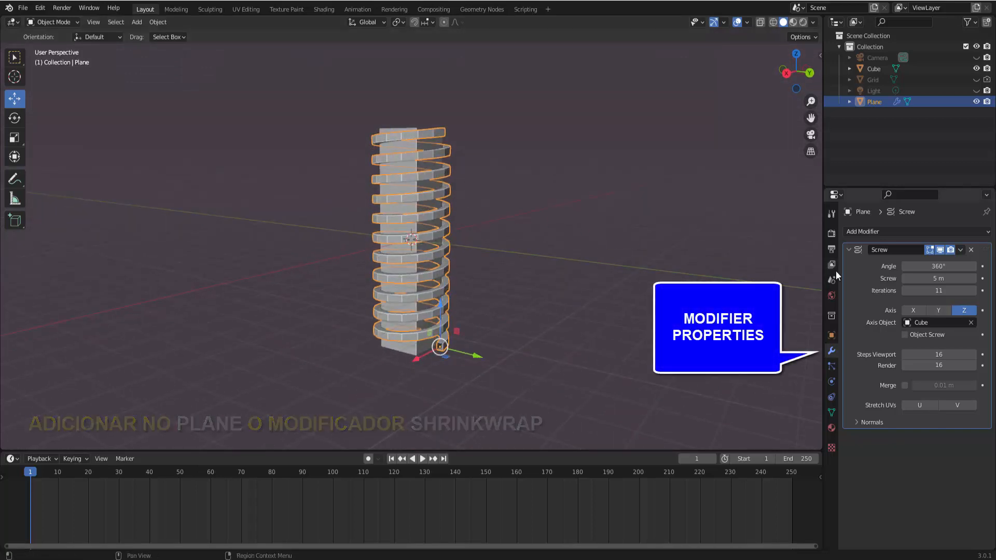
left_click(878, 231)
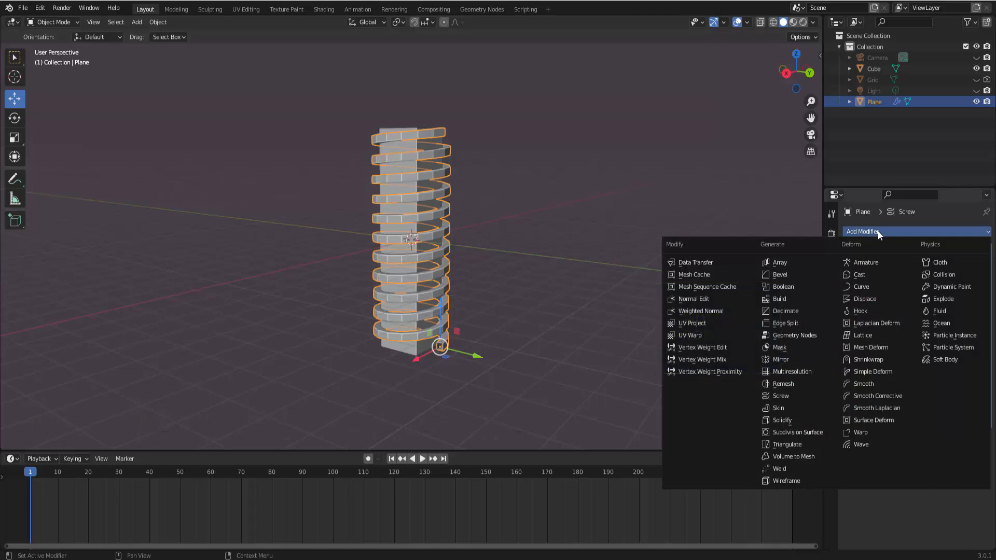
left_click(862, 358)
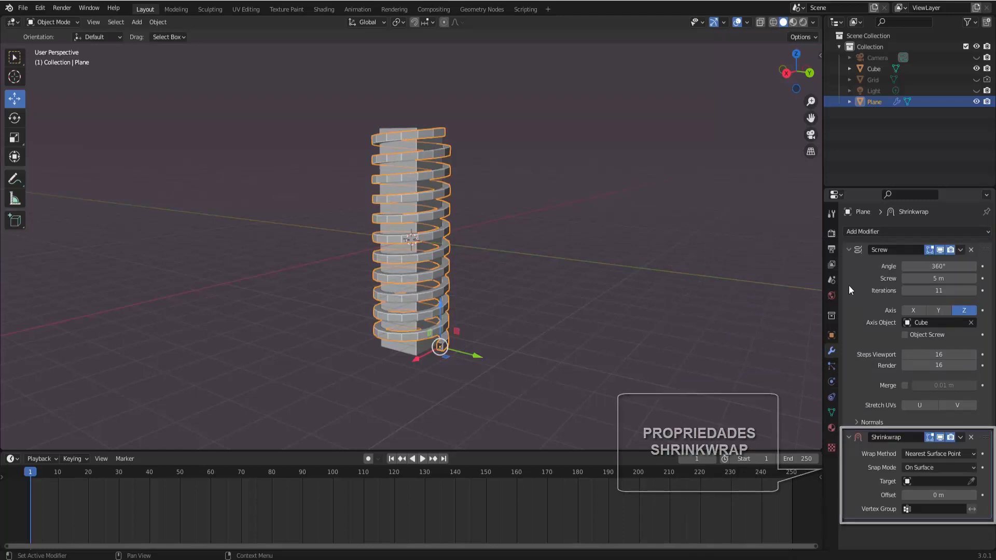
- Set the Cube column as the target of the plane's Shrinkwrap modifier
left_click(848, 250)
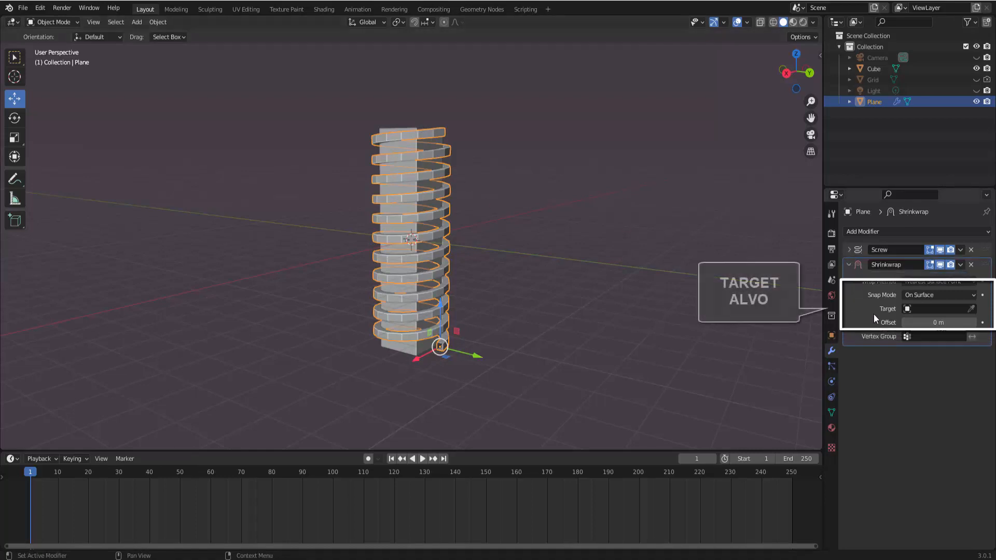
left_click(932, 310)
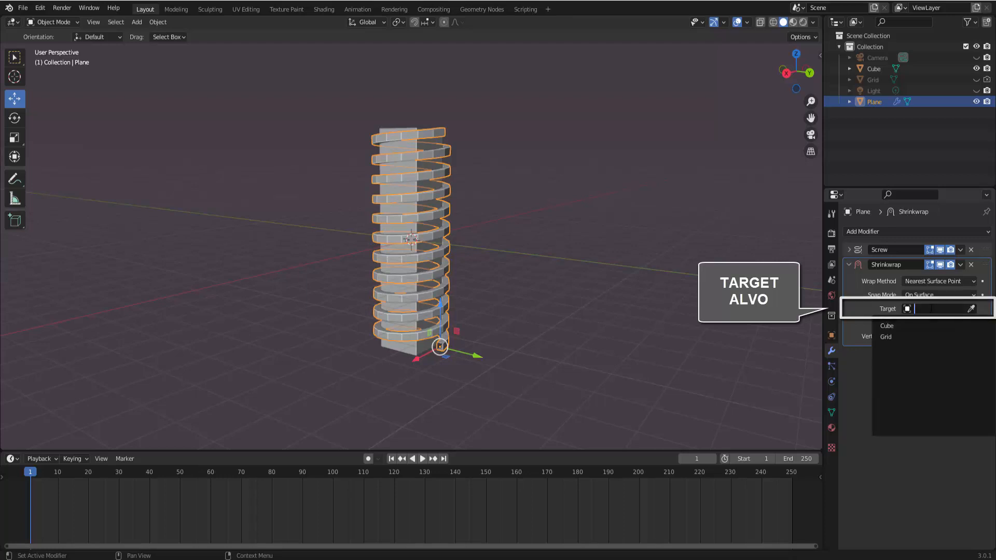
left_click(887, 325)
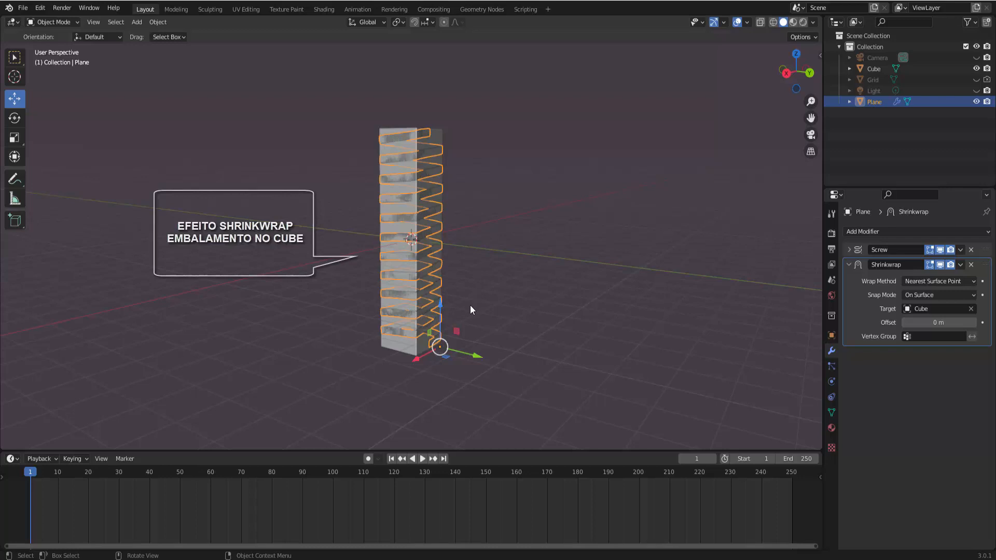
mouse_move(477, 307)
middle_mouse_down()
mouse_move(492, 333)
mouse_move(518, 346)
mouse_move(578, 350)
mouse_move(510, 322)
mouse_move(447, 313)
mouse_move(464, 319)
middle_mouse_up()
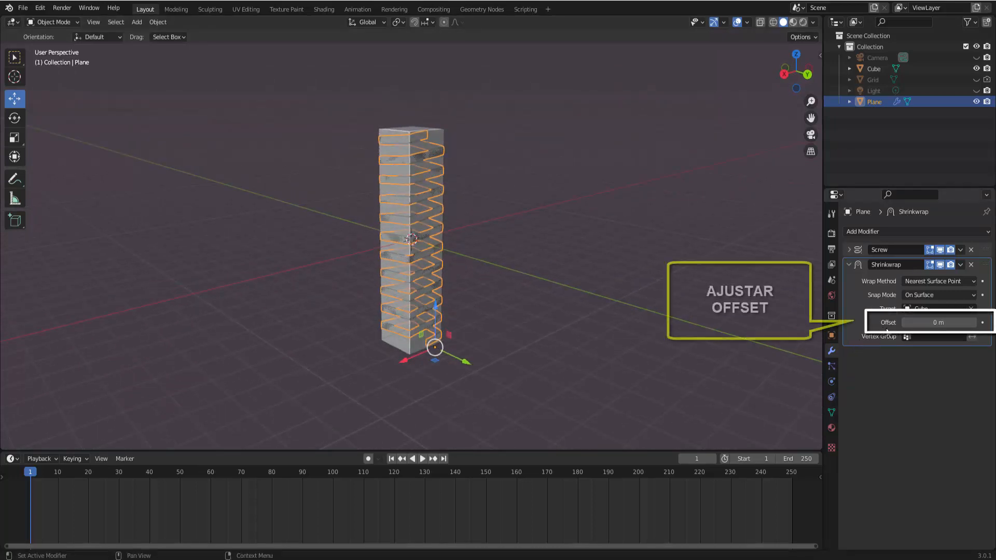
- Raise the Shrinkwrap modifier's offset to 0.15 m to lift the band off the column
left_click(973, 326)
left_click(973, 327)
left_click(974, 327)
left_click(974, 327)
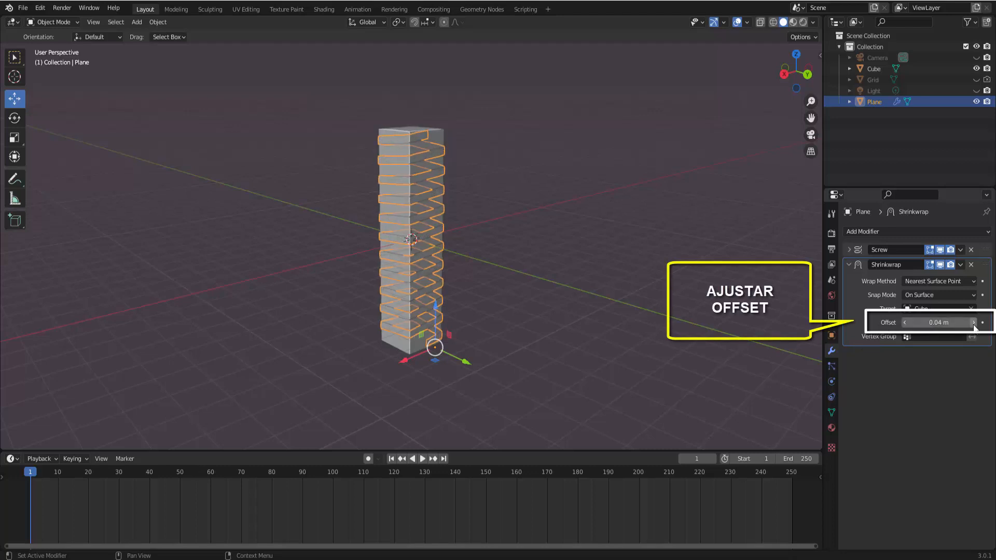
left_click(973, 327)
left_click(974, 327)
left_click(974, 327)
left_click(974, 327)
left_click(973, 327)
left_click(973, 327)
left_click(974, 327)
left_click(974, 326)
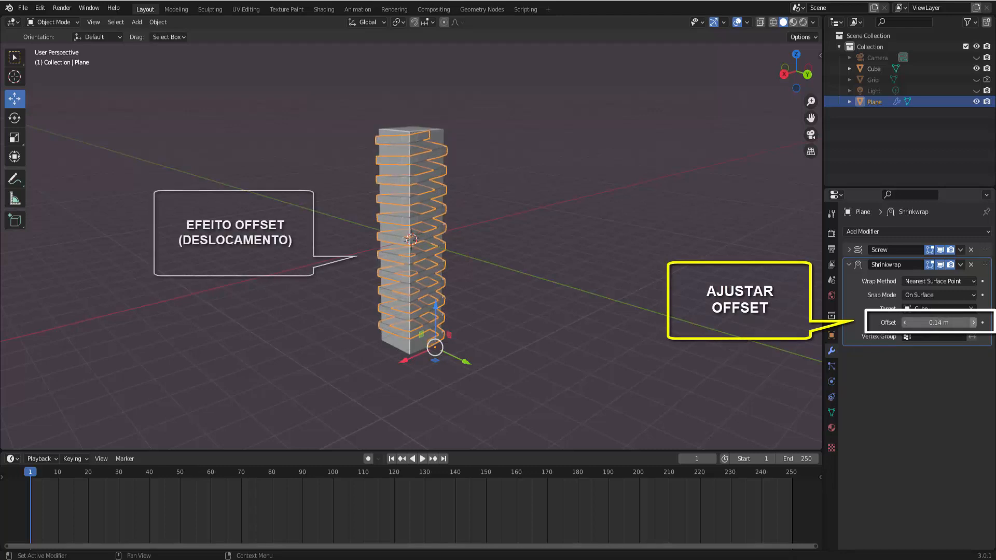
- Check the band's gap around the column in the top orthographic view and reduce the Shrinkwrap offset to 0.08 m
middle_click_drag(571, 322, 613, 331)
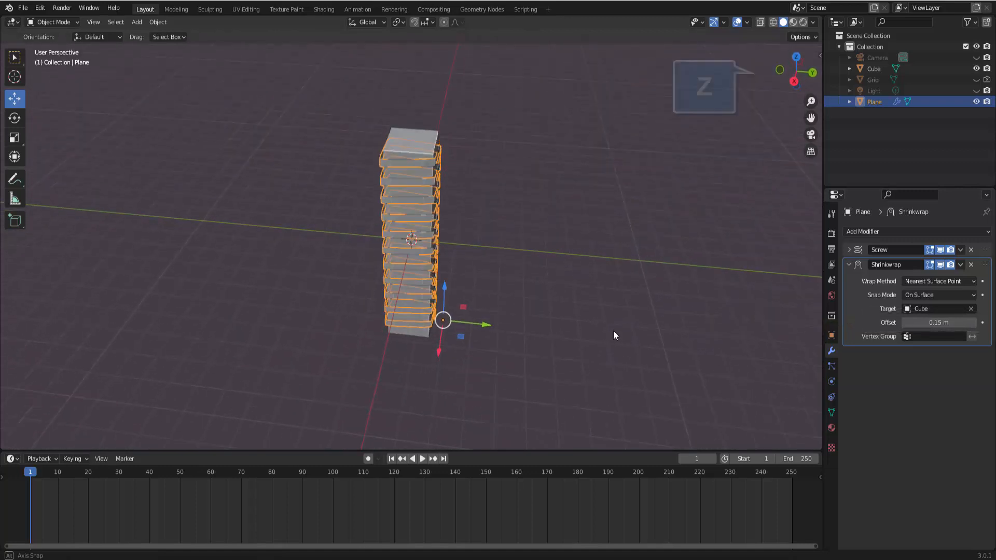
left_click(802, 58)
scroll(494, 231, "up", 1)
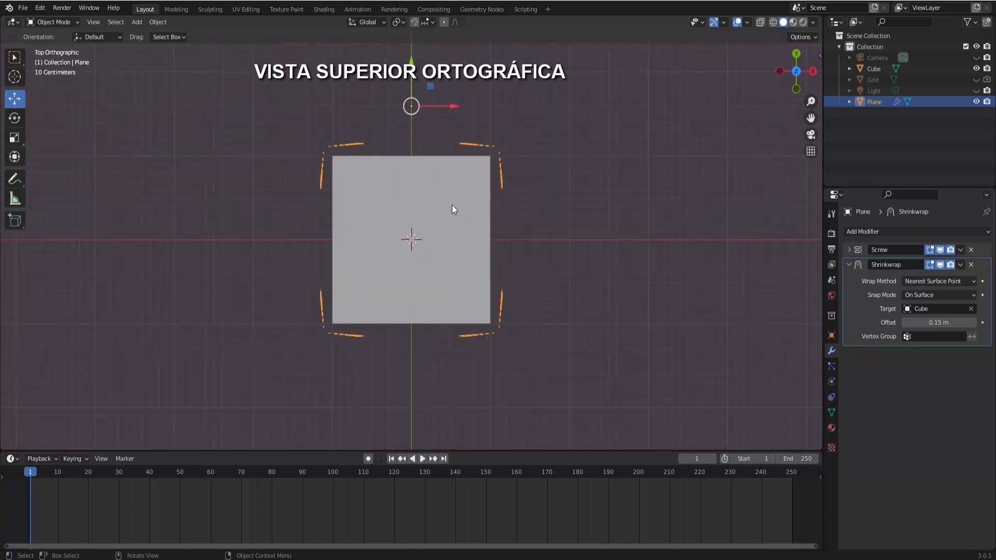
left_click(905, 322)
left_click(906, 322)
left_click(906, 322)
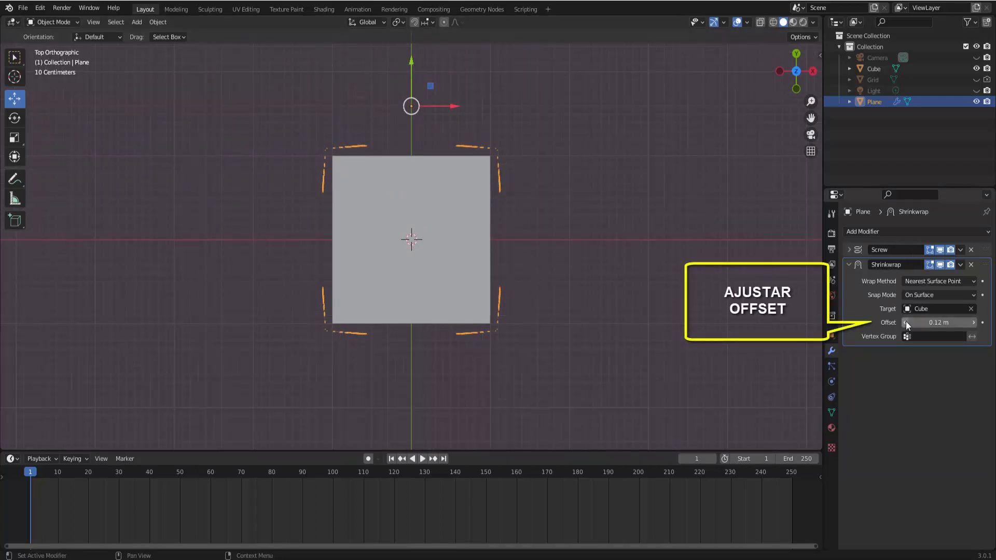
left_click(905, 322)
left_click(905, 322)
left_click(906, 322)
left_click(905, 322)
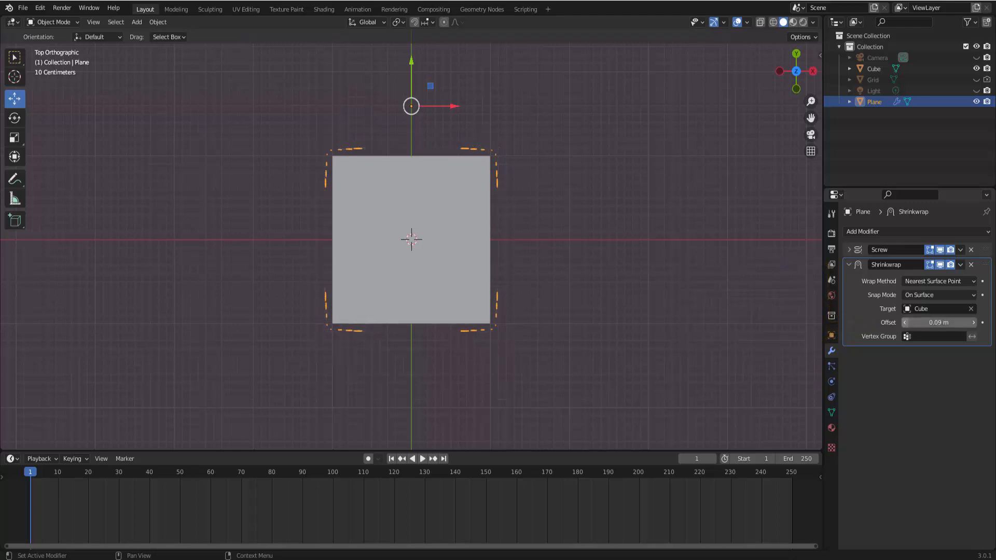
- Apply the Screw modifier and the Shrinkwrap modifier on the plane, in that order
middle_click_drag(686, 314, 633, 214)
scroll(637, 235, "down", 4)
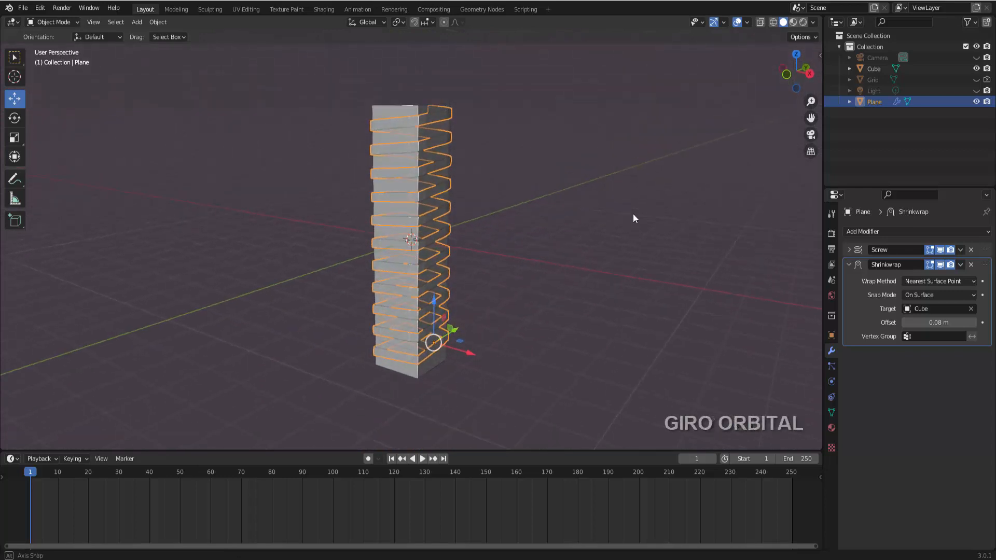
left_click(849, 250)
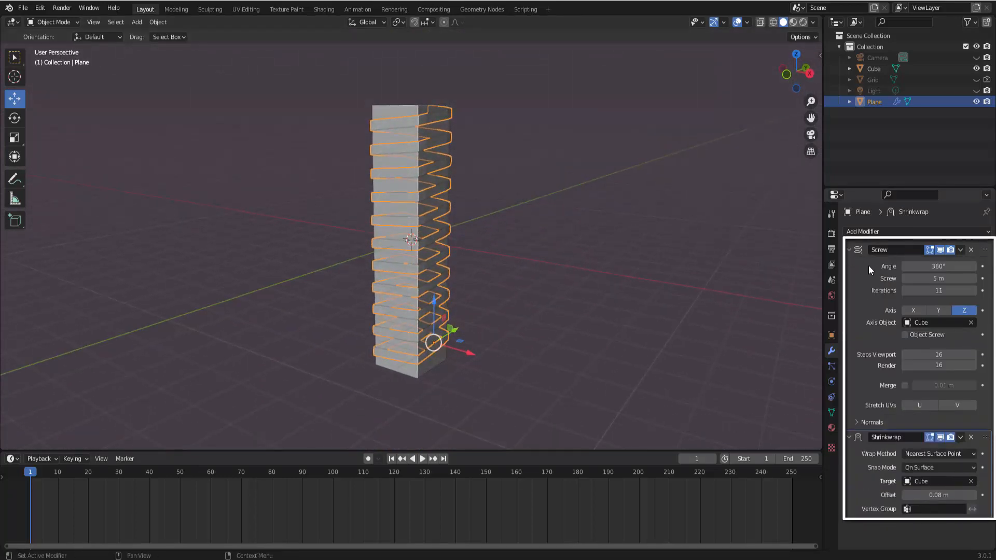
left_click(962, 250)
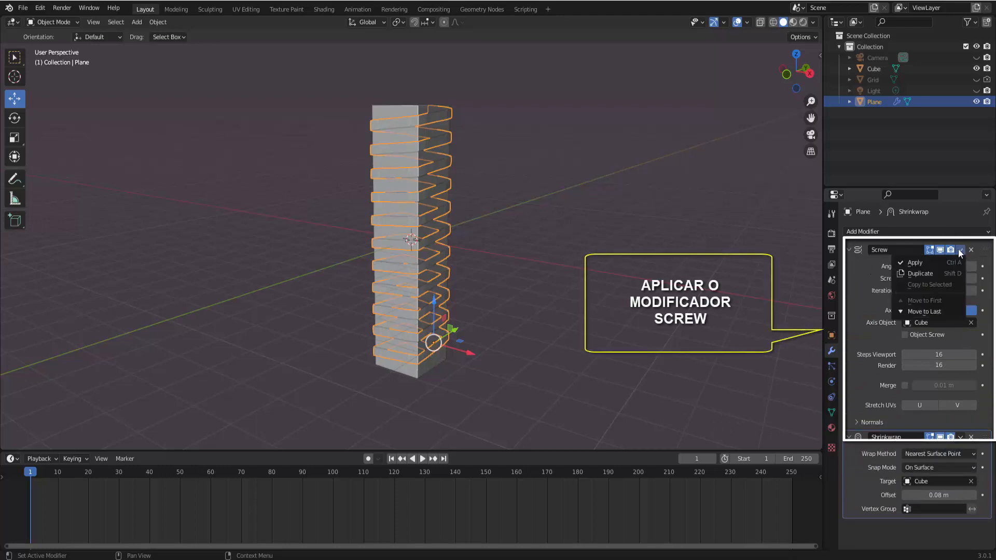
left_click(917, 263)
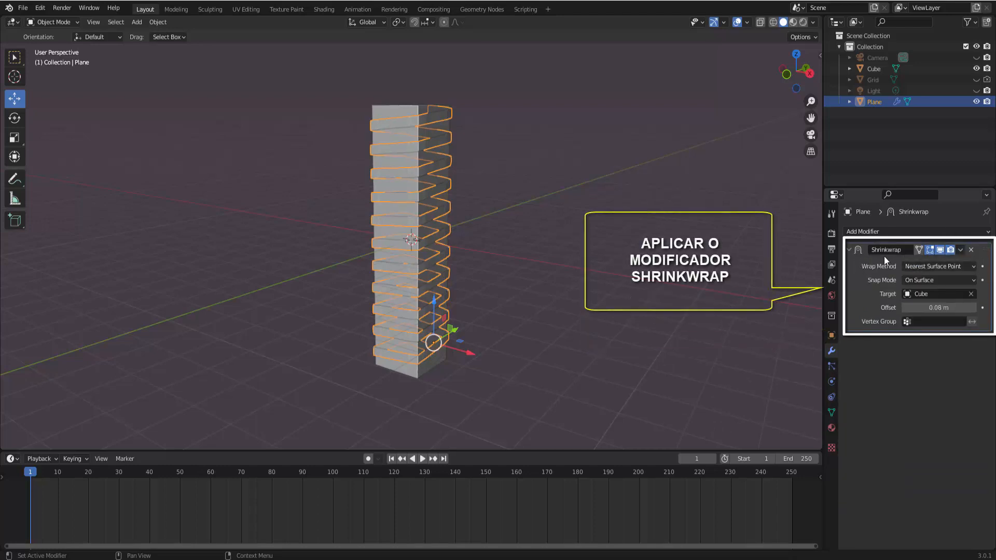
left_click(961, 250)
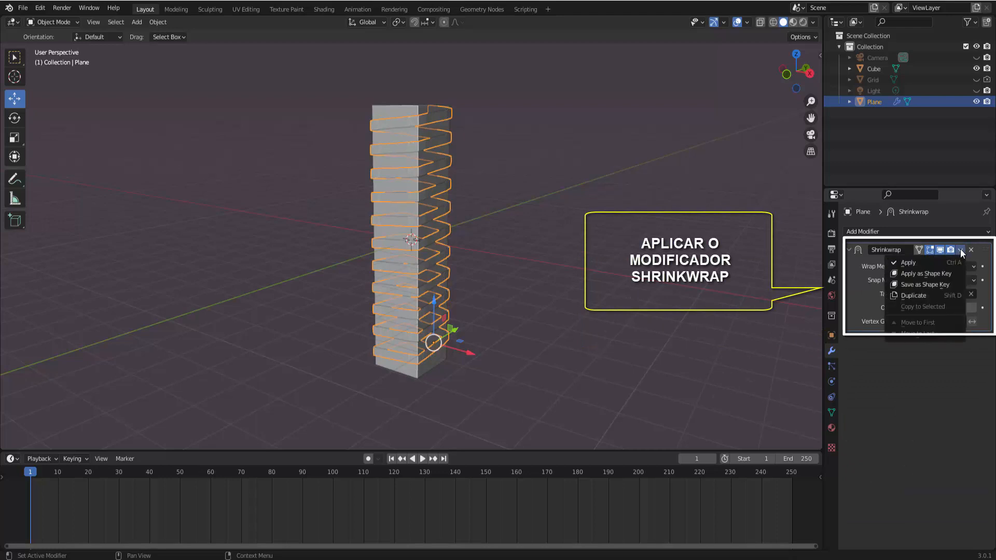
left_click(912, 262)
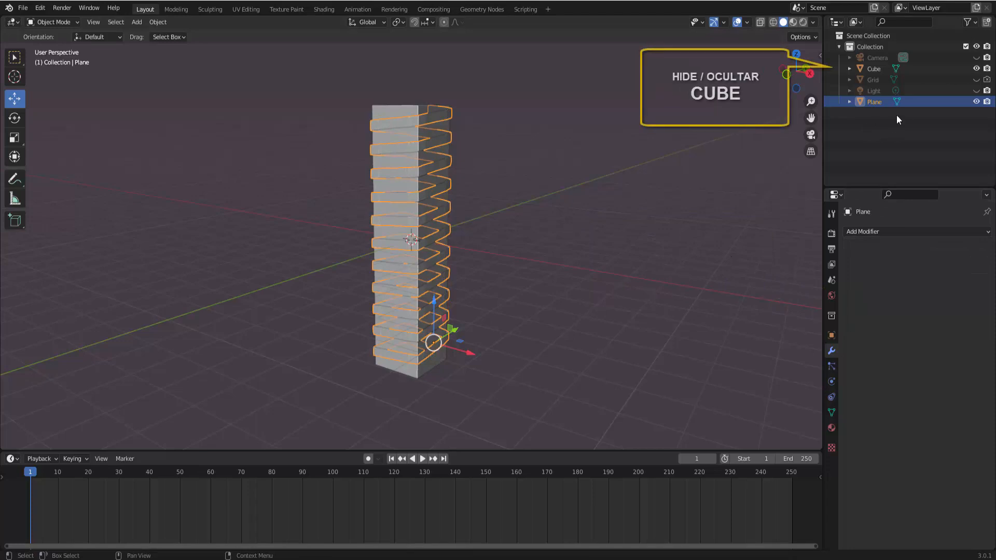
- Hide the Cube column in the viewport and shade the spiral band smooth
left_click(976, 69)
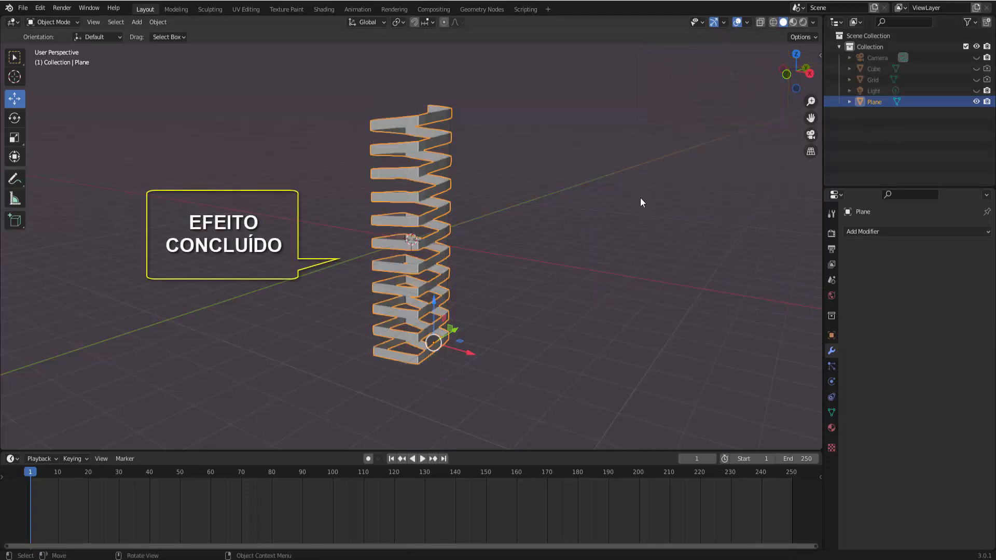
middle_click_drag(641, 201, 593, 208)
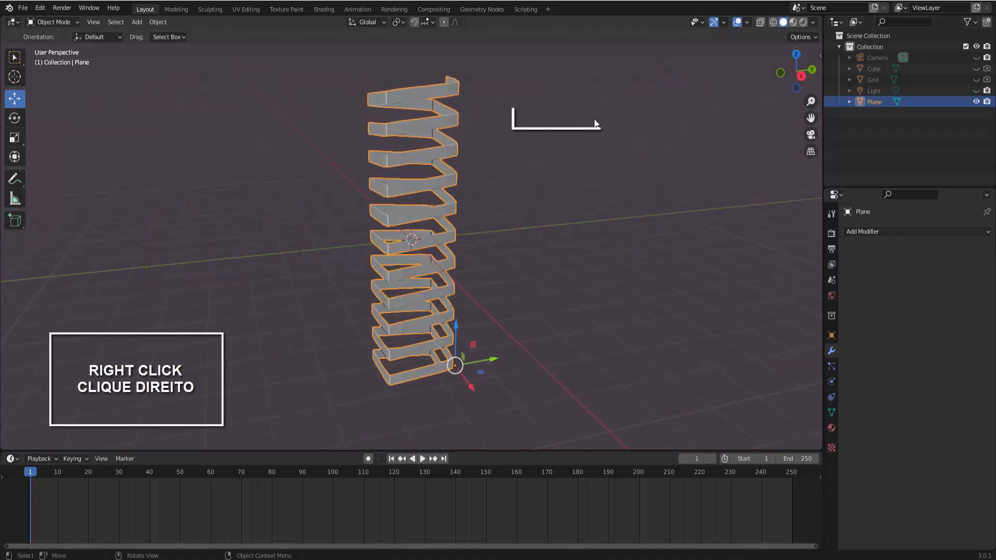
right_click(595, 122)
left_click(593, 119)
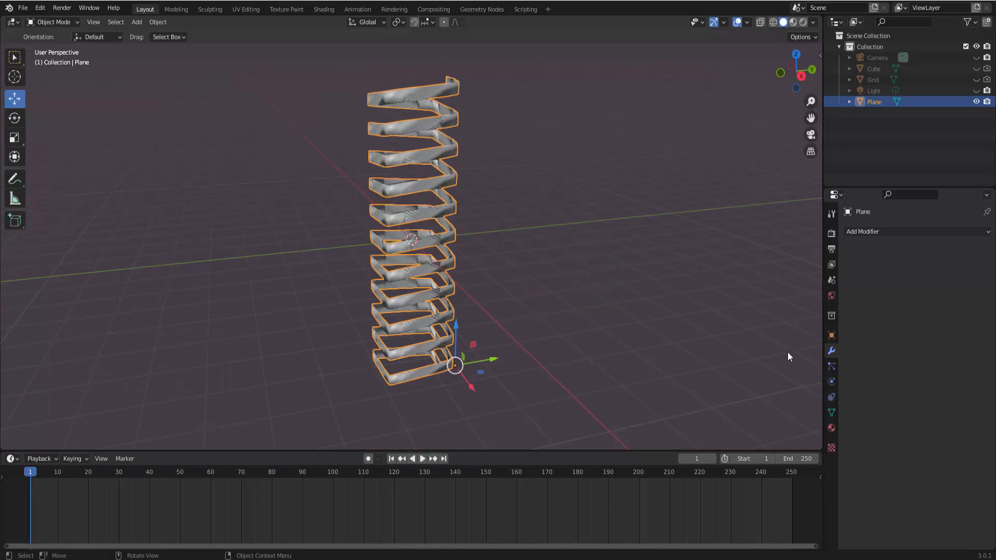
- Enable Auto Smooth at 30° in the spiral band's mesh normals settings
left_click(831, 413)
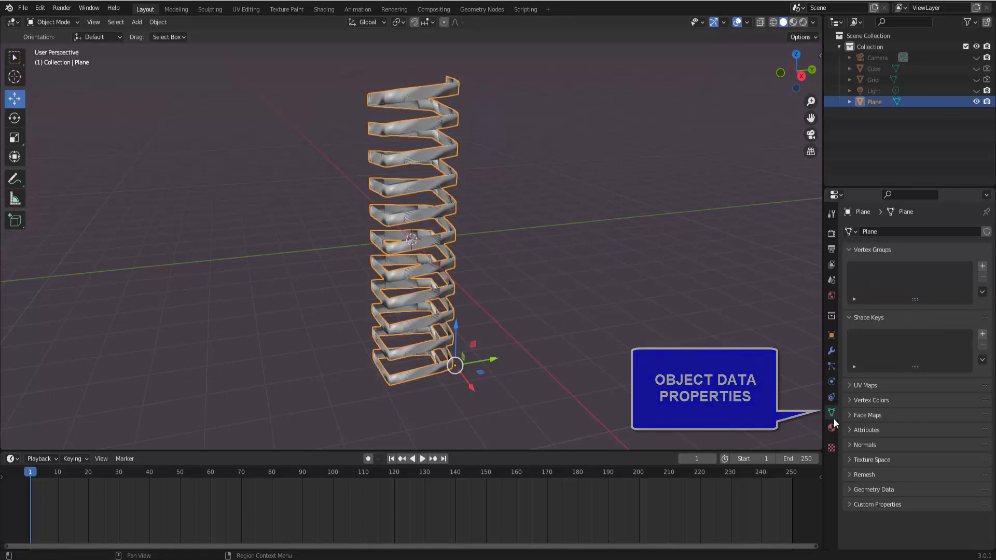
left_click(850, 445)
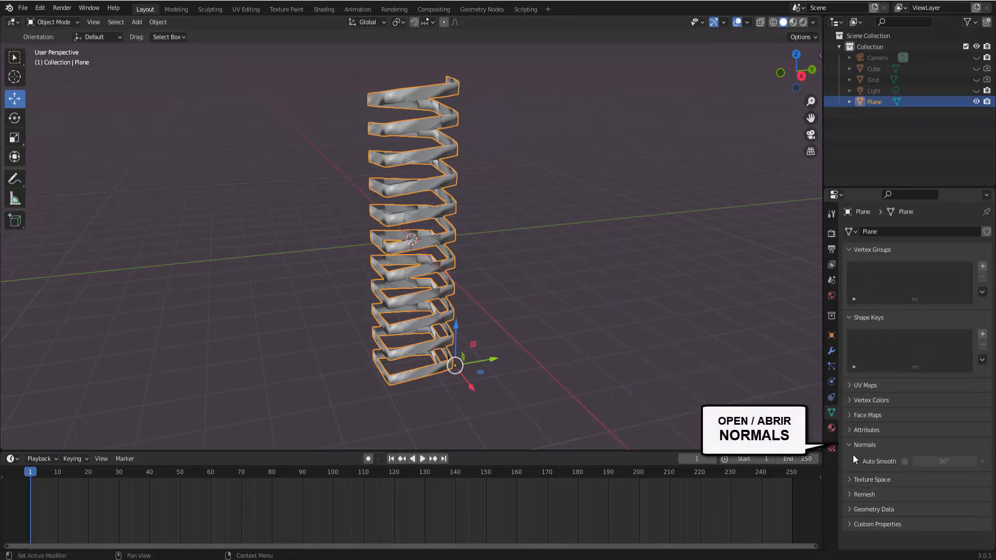
left_click(905, 461)
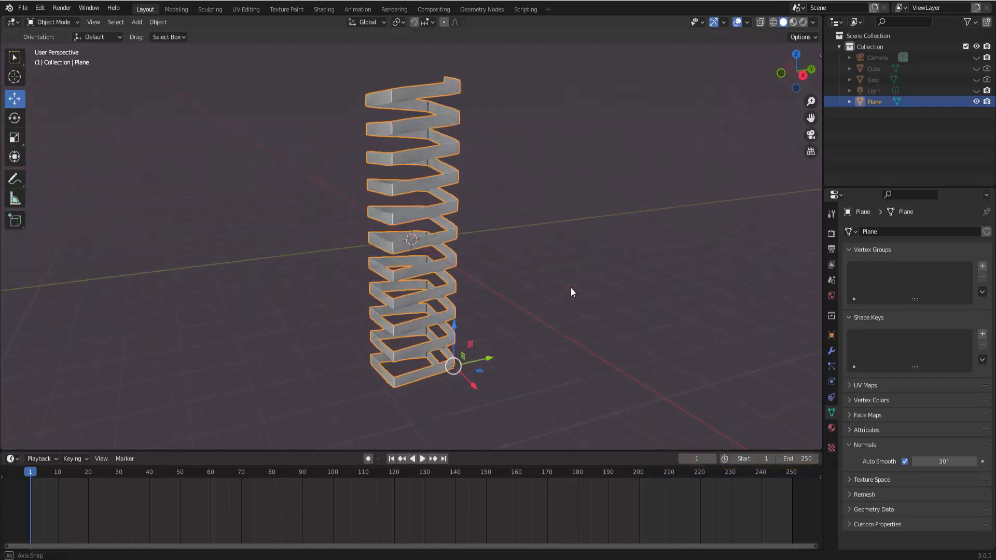
middle_click_drag(571, 287, 581, 277)
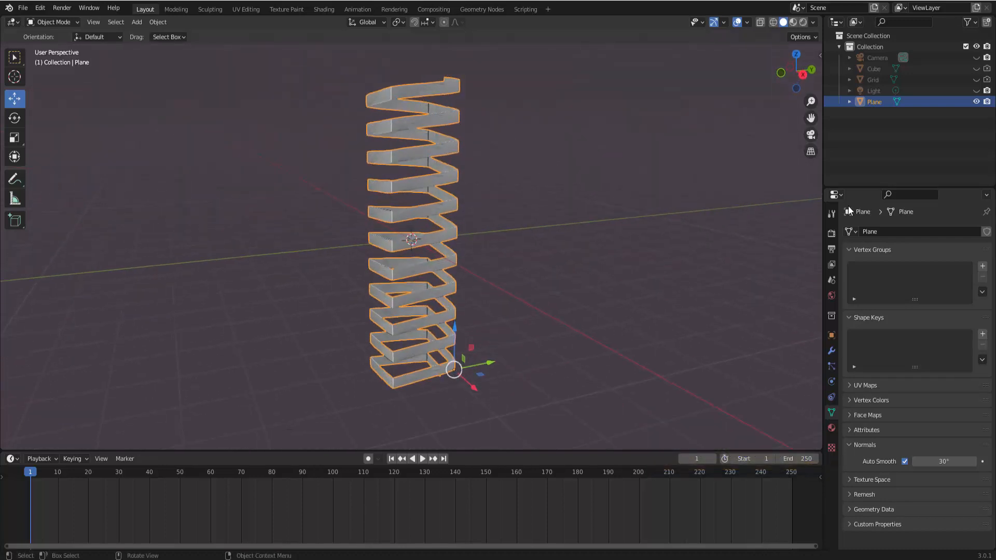
- Unhide the Cube column and give it a new material
left_click(977, 69)
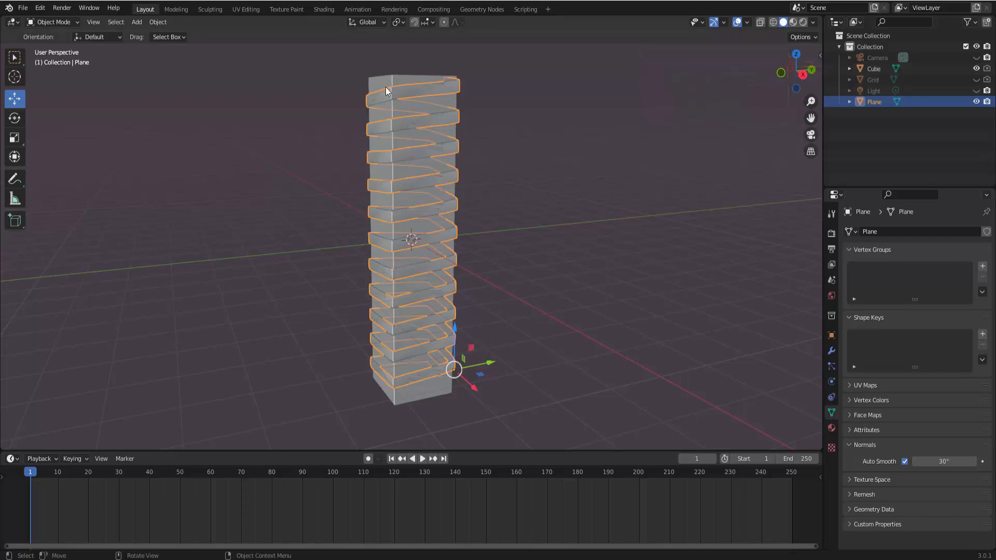
middle_click_drag(385, 86, 424, 95)
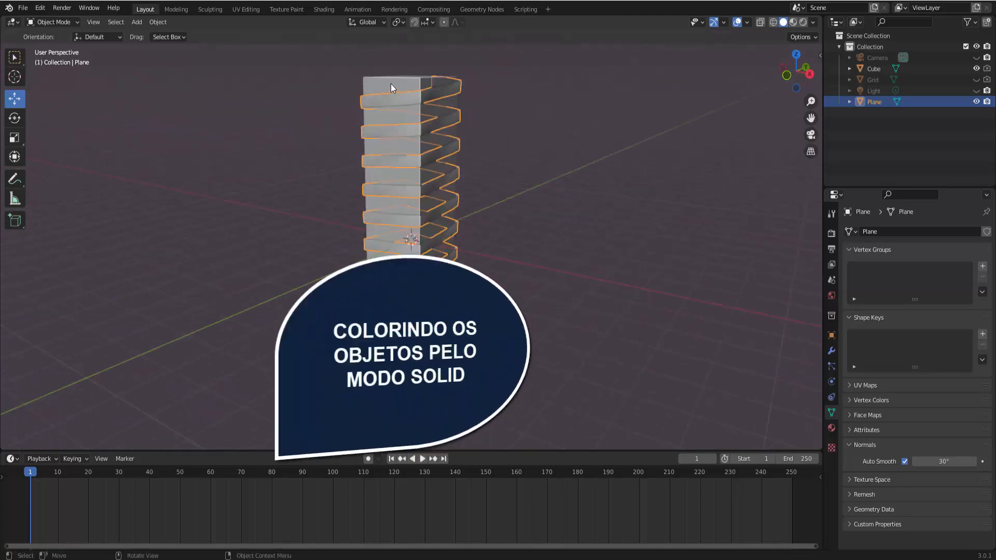
left_click(391, 83)
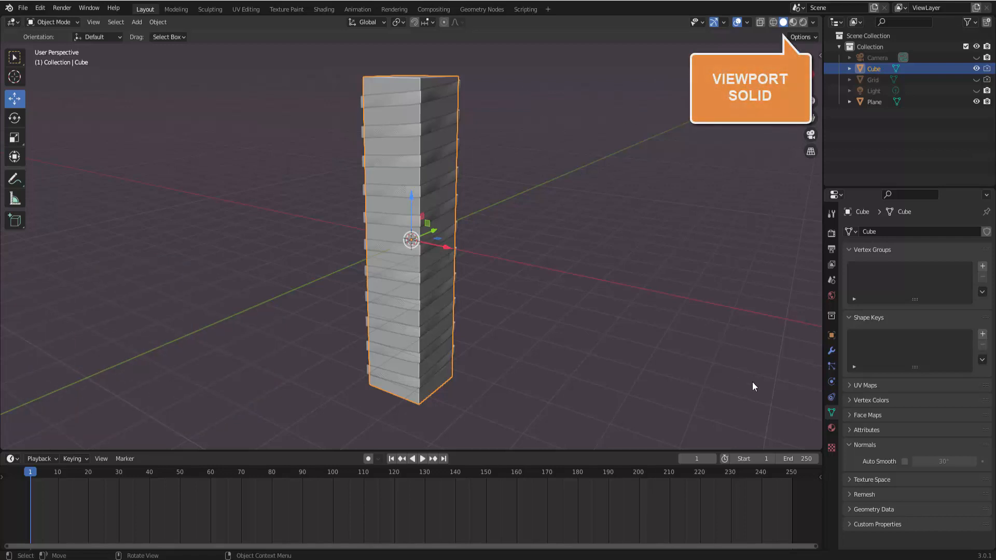
left_click(832, 428)
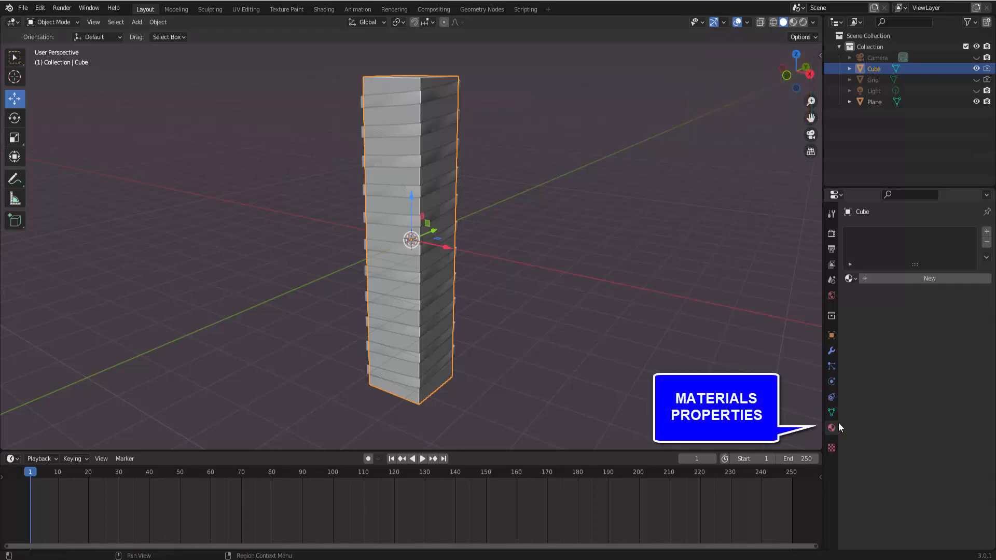
left_click(935, 278)
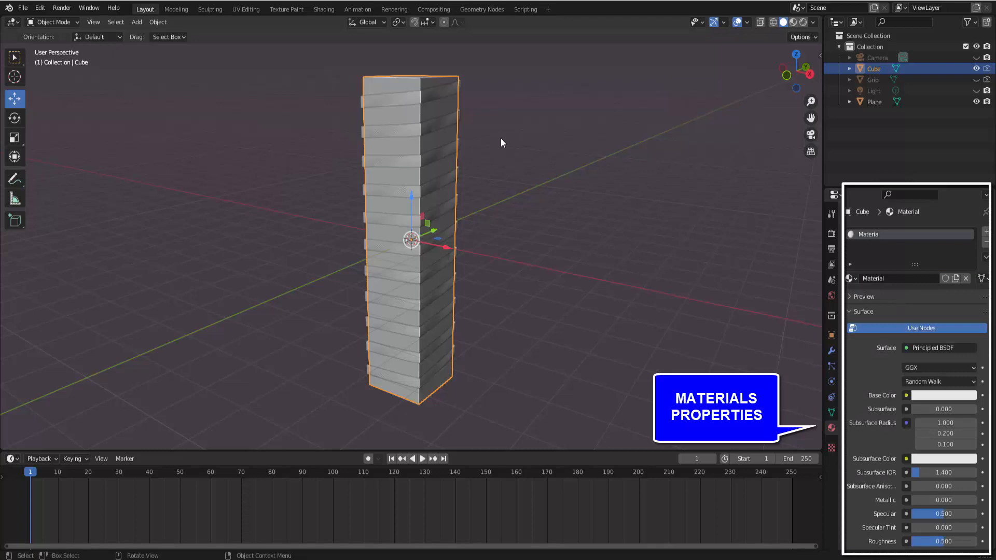
- Set the viewport display color of the column's material to red
scroll(872, 350, "down", 15)
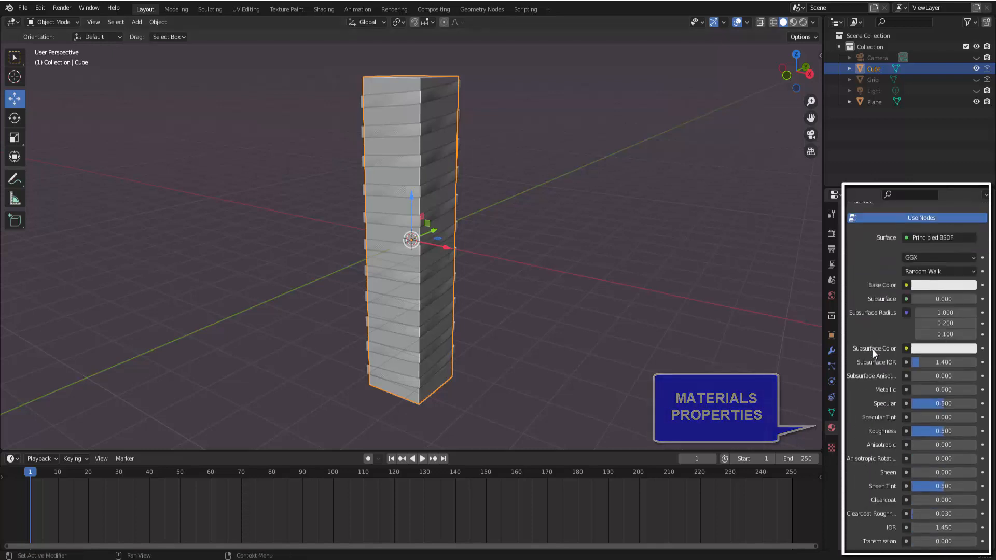
scroll(873, 350, "down", 3)
left_click(852, 485)
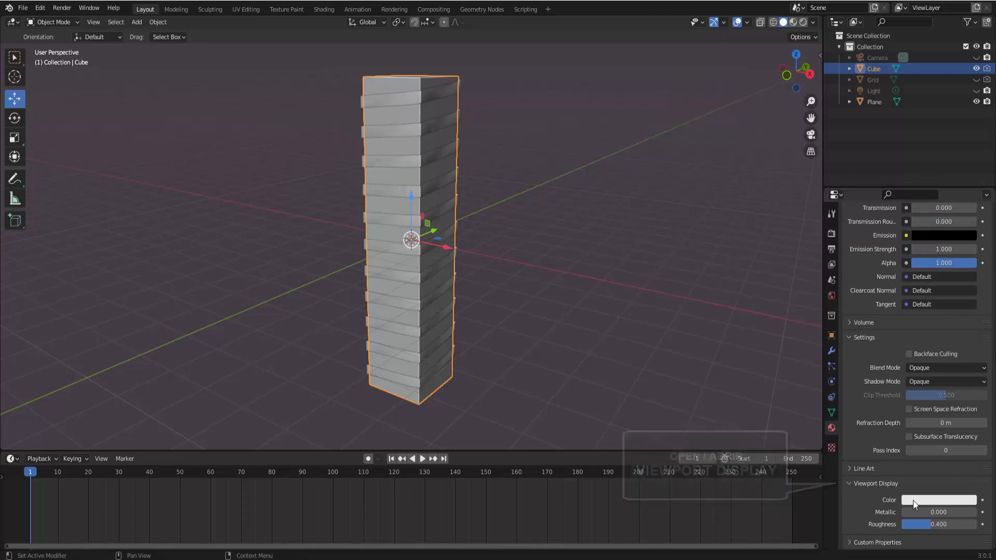
left_click(945, 500)
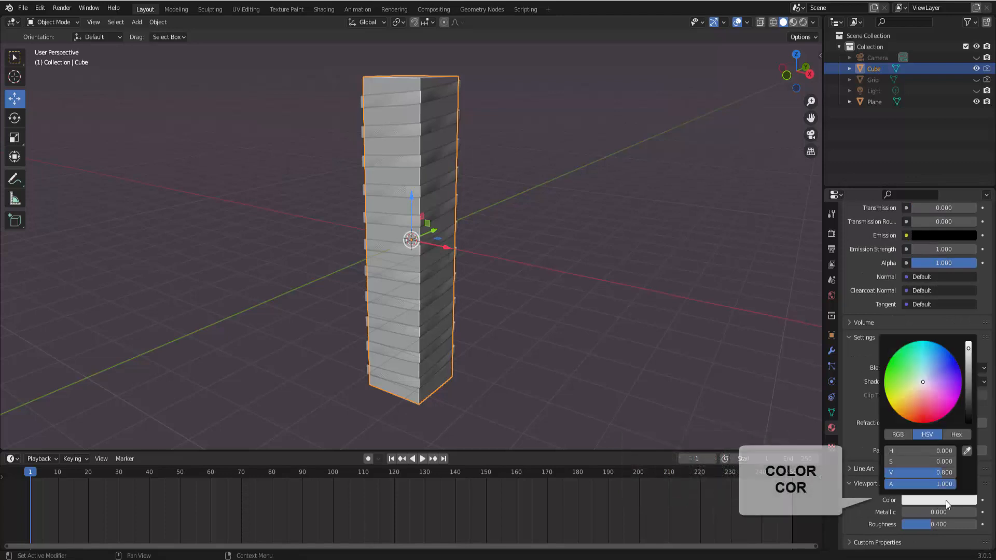
left_click(923, 413)
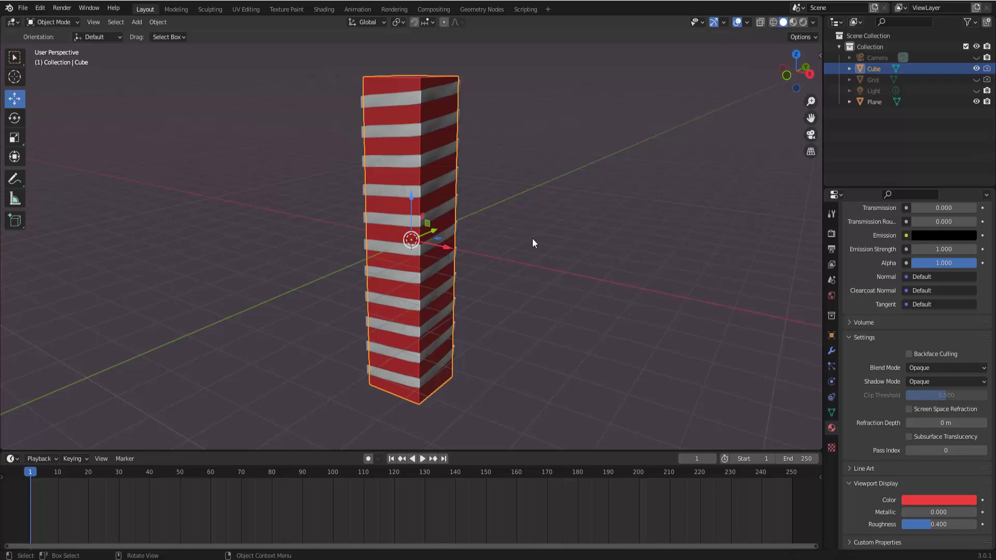
- Give the spiral band a new material and set its viewport display color to yellow
left_click(406, 161)
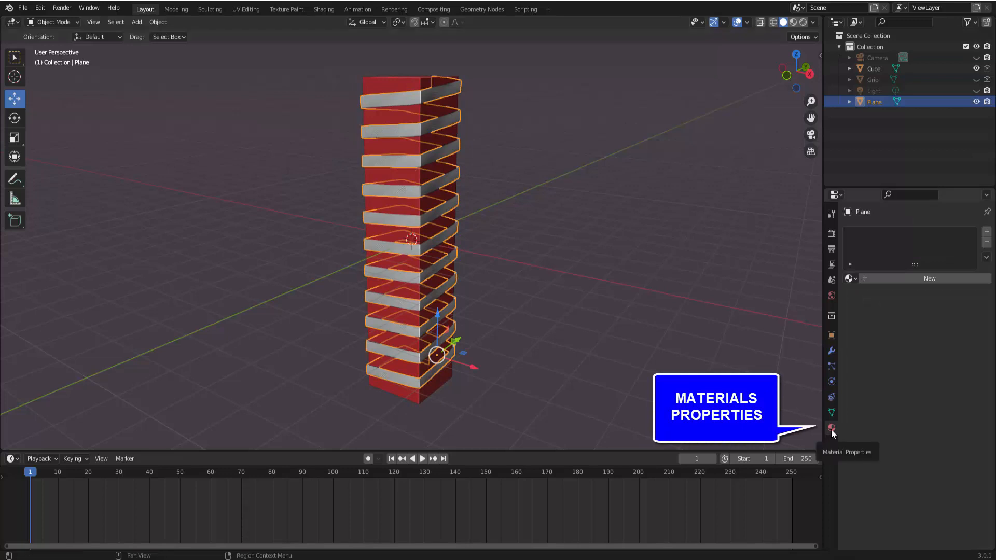
left_click(939, 277)
scroll(901, 402, "down", 3)
scroll(900, 402, "down", 15)
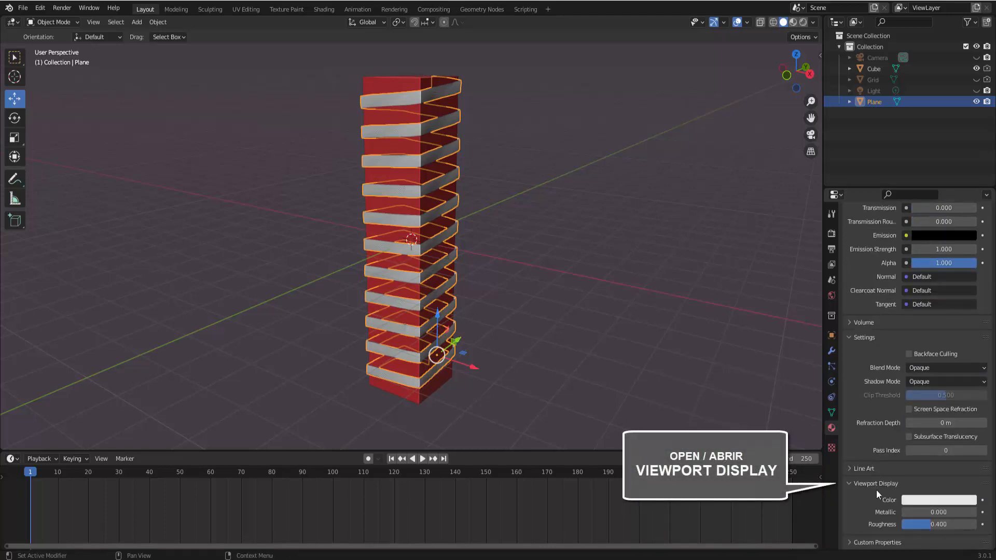
left_click(929, 501)
left_click(898, 398)
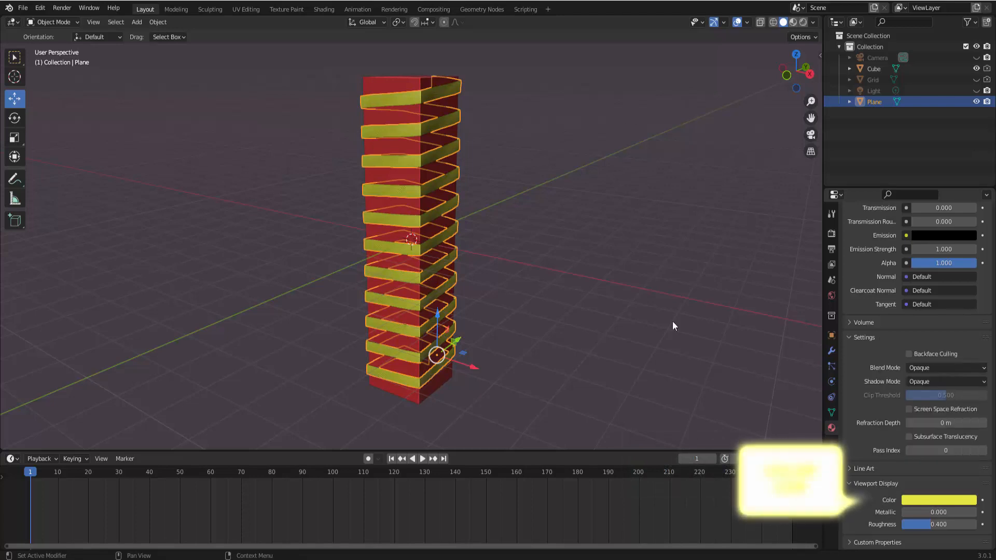
scroll(553, 259, "up", 3)
scroll(553, 255, "down", 5)
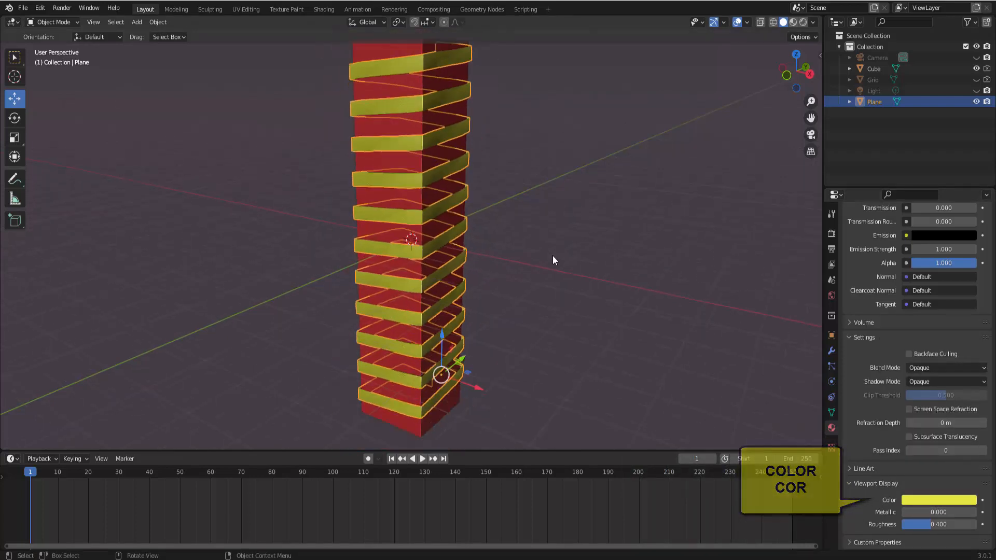
middle_click_drag(553, 255, 526, 258)
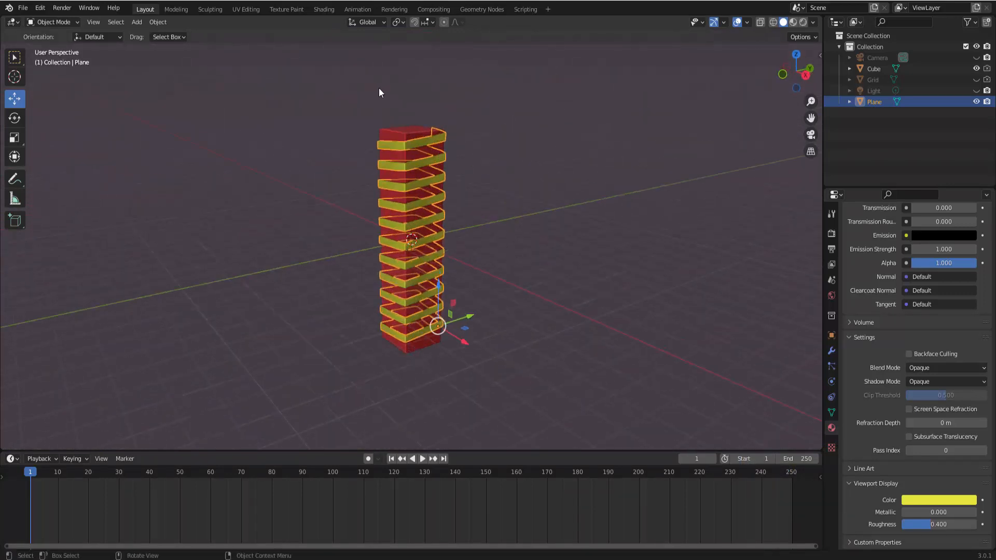
- Start a new General file without saving the current scene, and delete the default cube
left_click(8, 8)
mouse_move(22, 7)
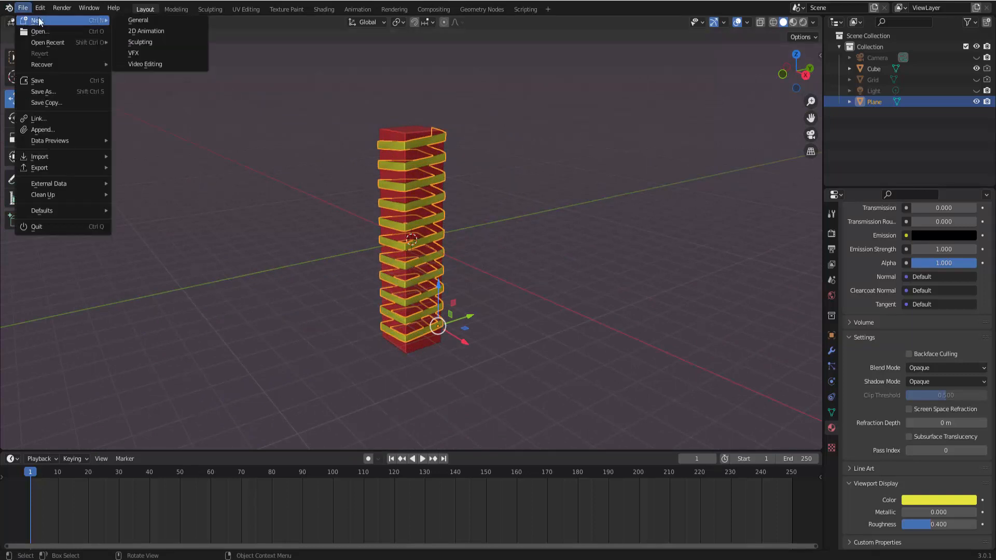
left_click(139, 21)
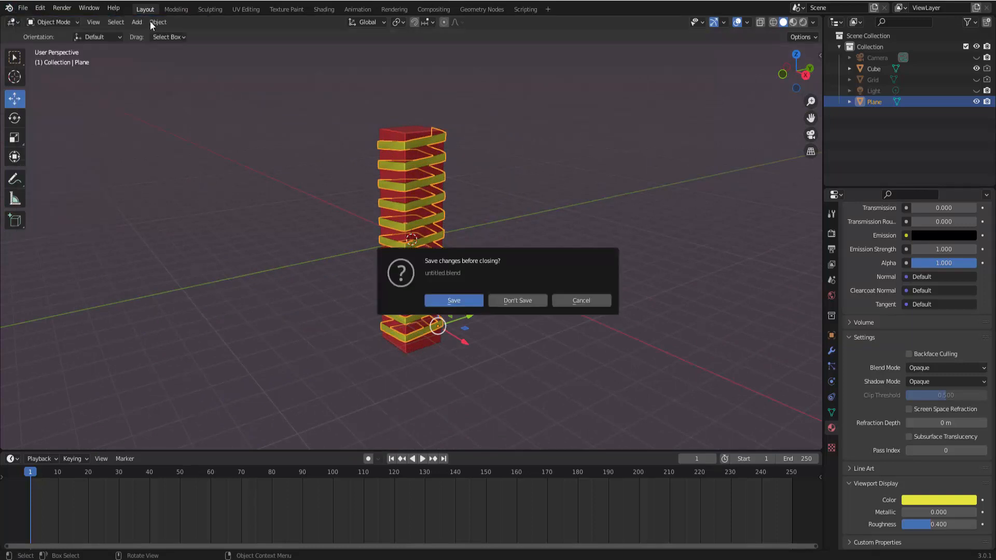
left_click(533, 300)
left_click(437, 235)
key("x")
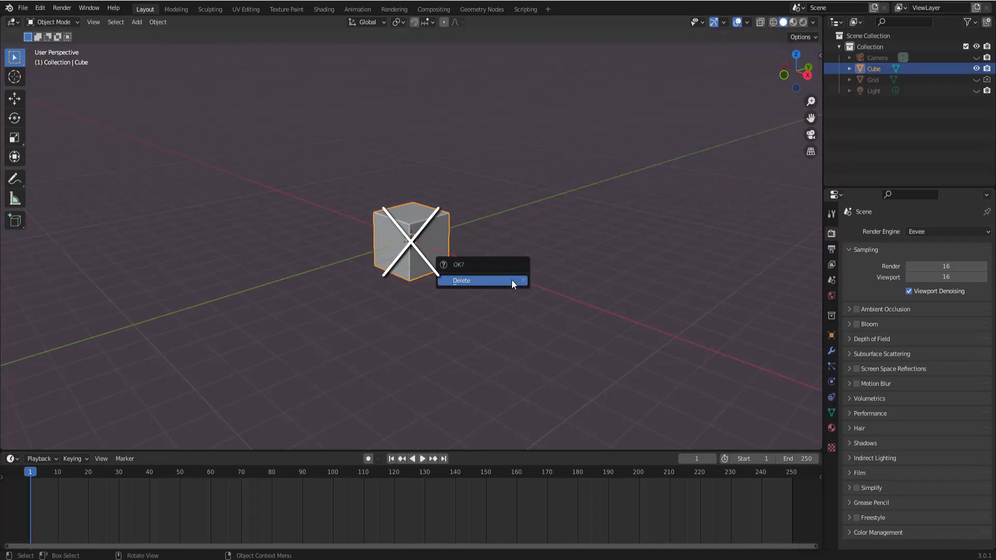
left_click(512, 281)
- Add a cylinder mesh and scale it along the Z axis into a tall column
key("shift+a")
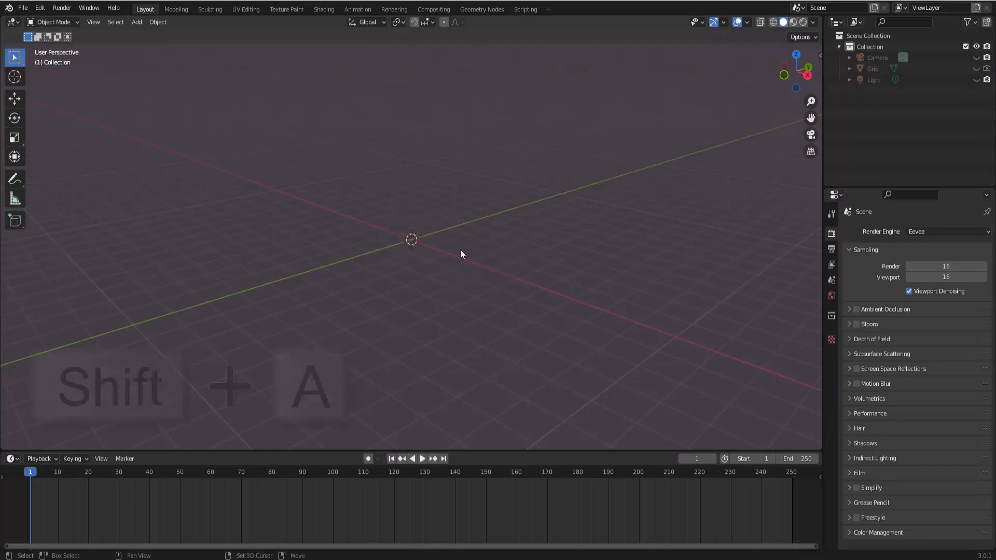
key("shift+a")
mouse_move(460, 250)
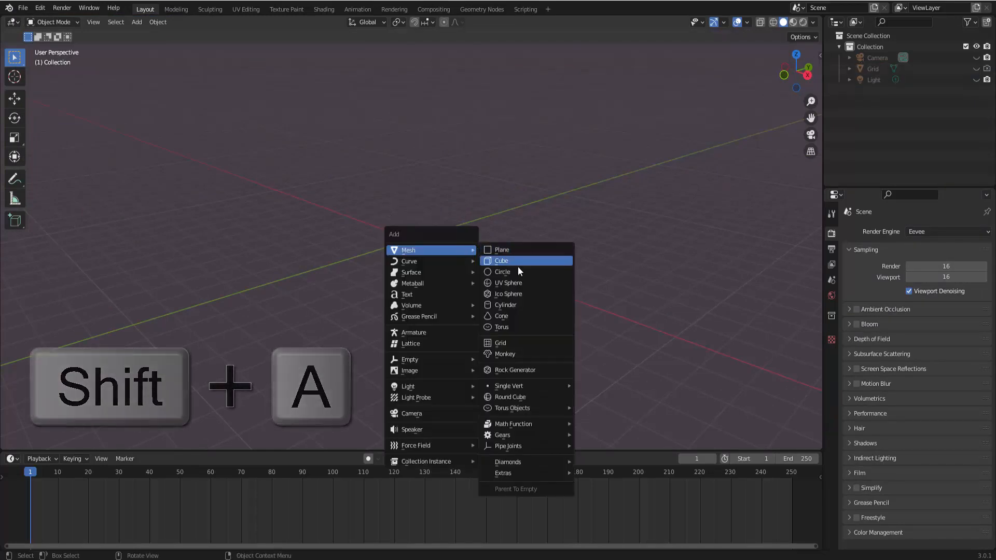
left_click(505, 305)
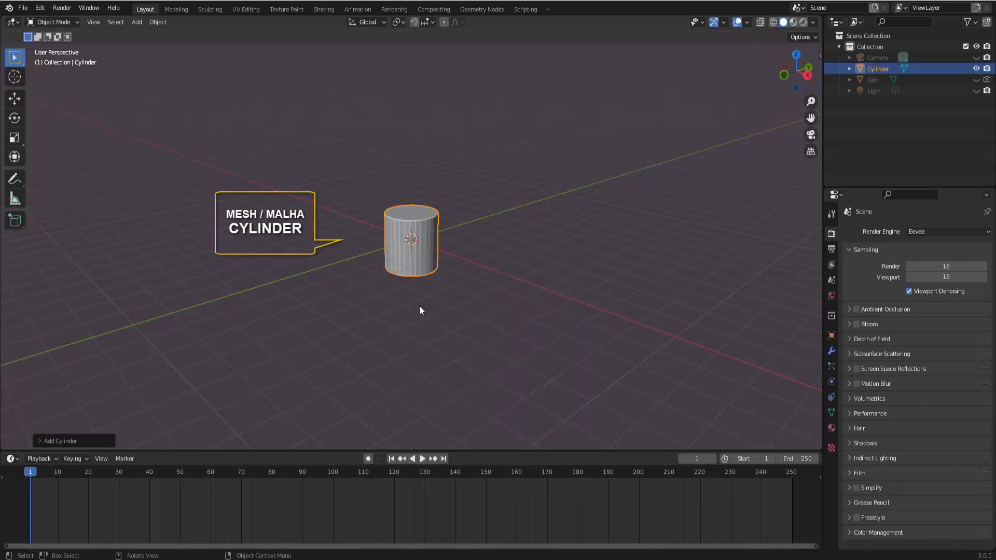
key("s")
key("z")
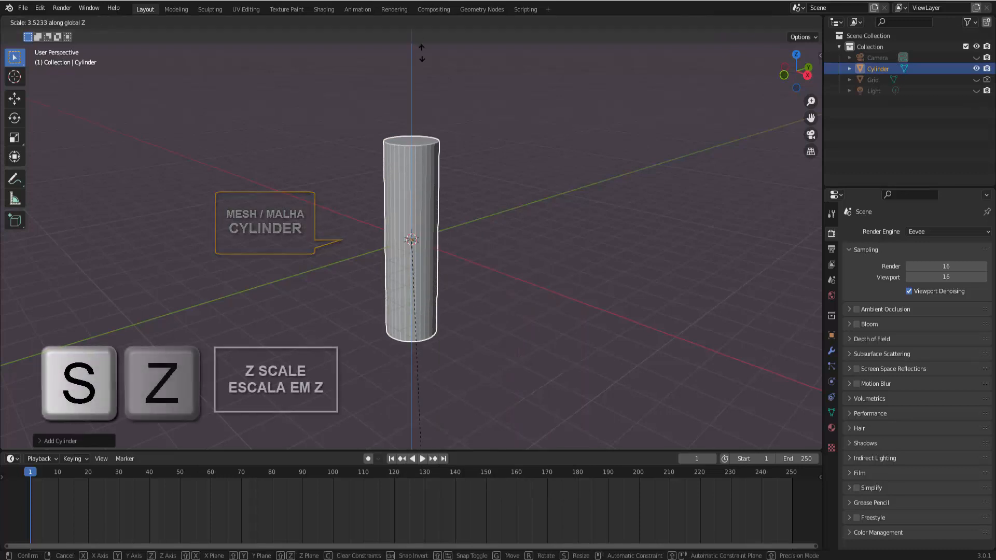
left_click(424, 70)
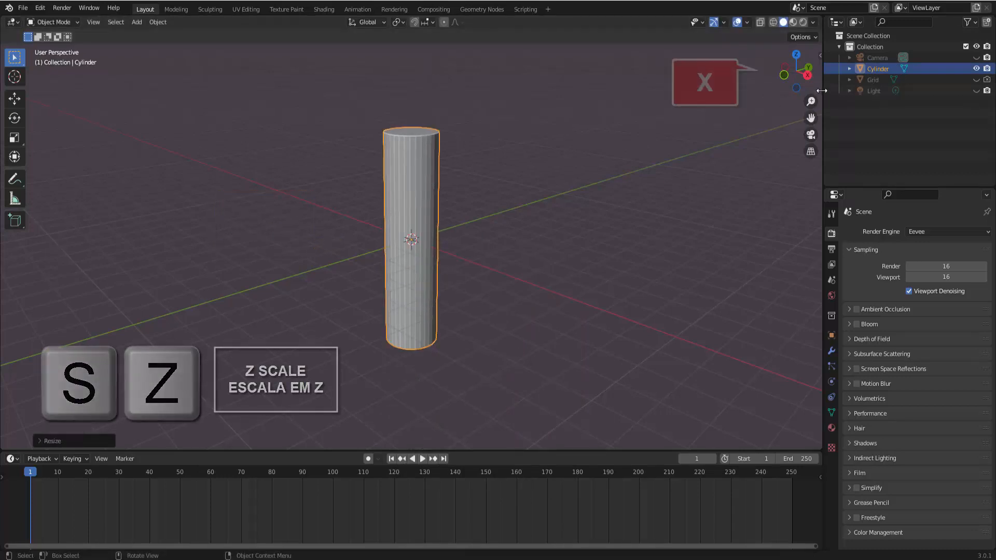
- Add a UV sphere in the right orthographic view and move it along Y until it sits just outside the cylinder
left_click(808, 75)
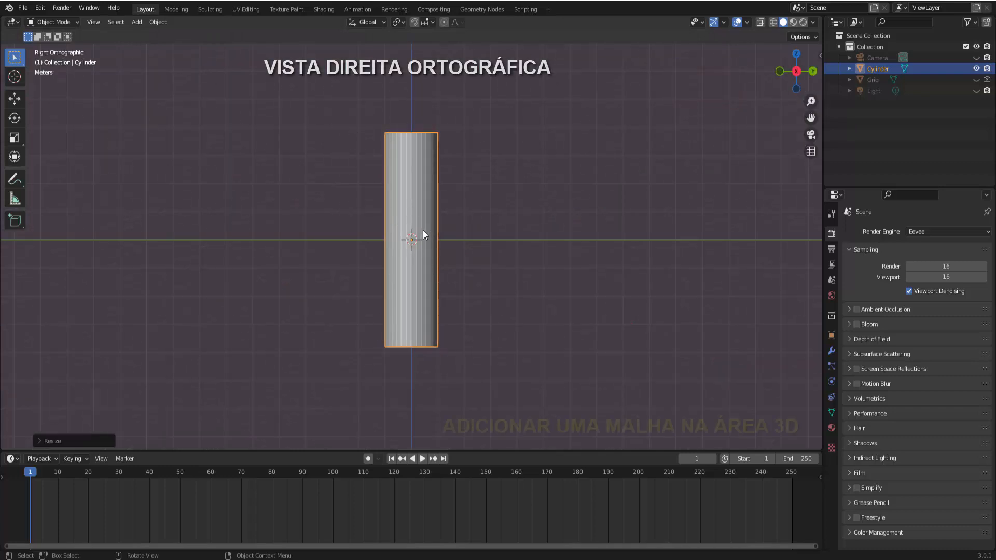
left_click(134, 21)
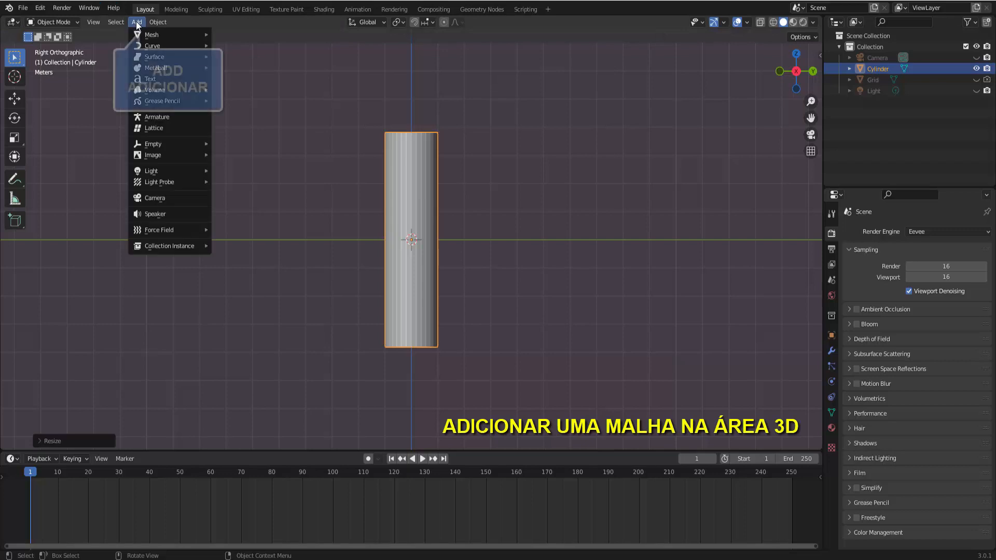
mouse_move(150, 33)
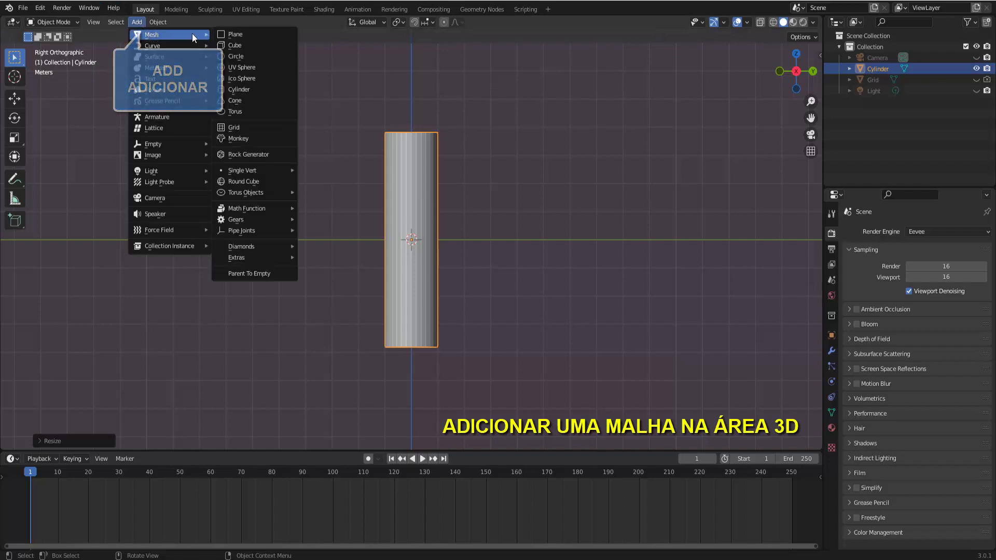
left_click(253, 66)
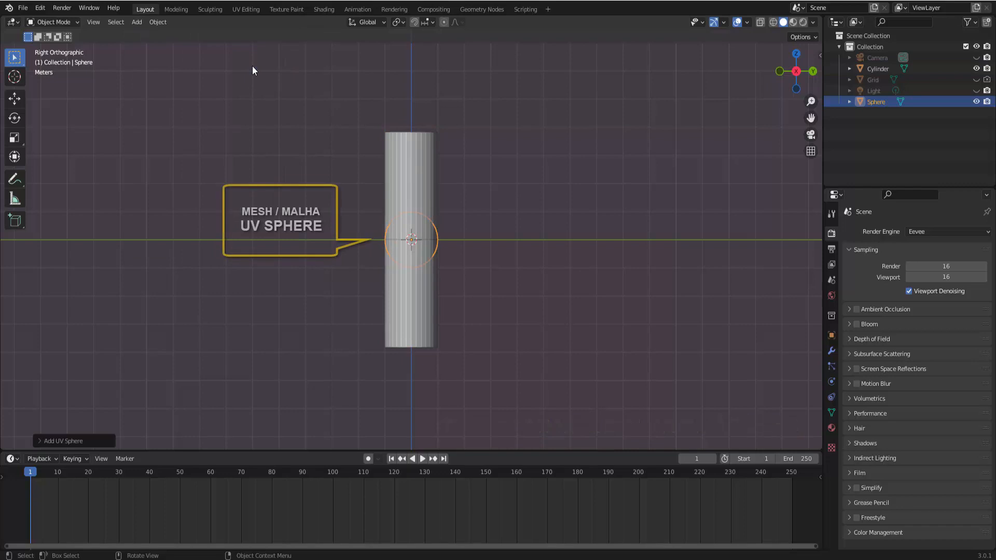
left_click(15, 98)
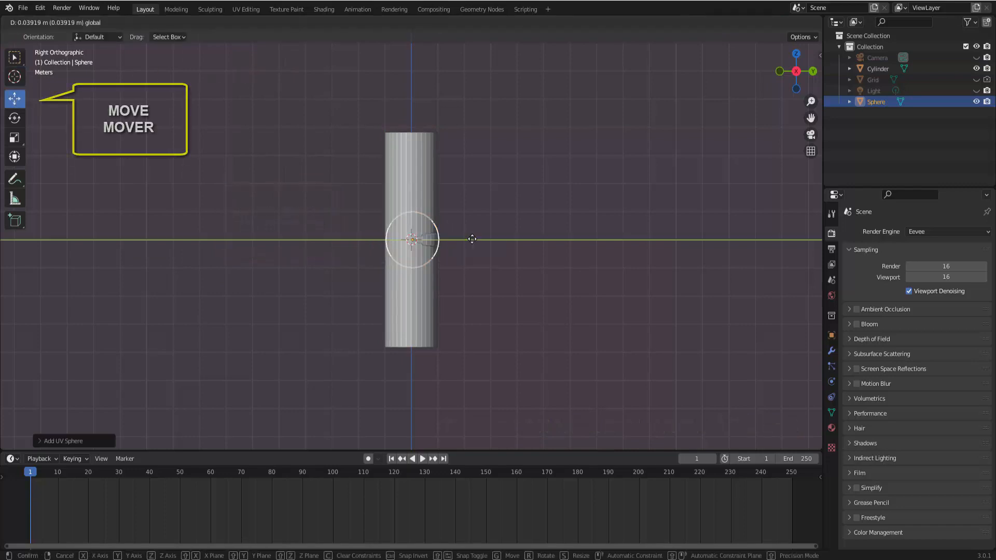
left_click_drag(453, 239, 517, 234)
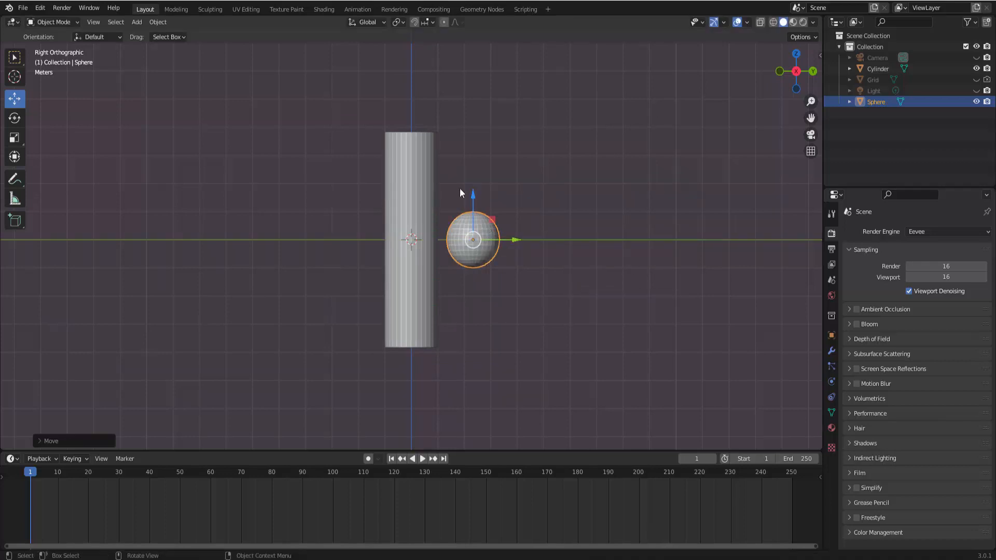
- Merge all of the sphere's vertices at center in Edit Mode
left_click(55, 20)
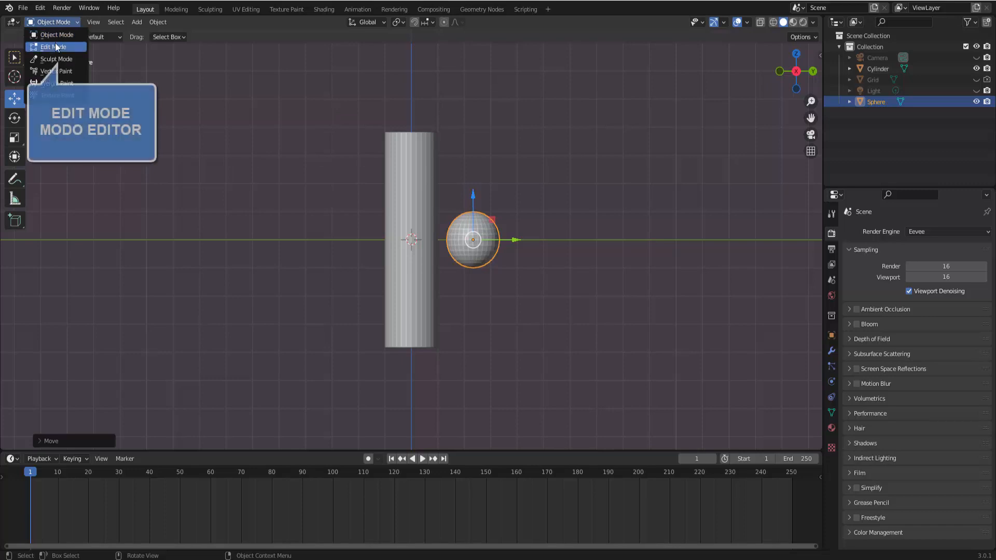
left_click(55, 43)
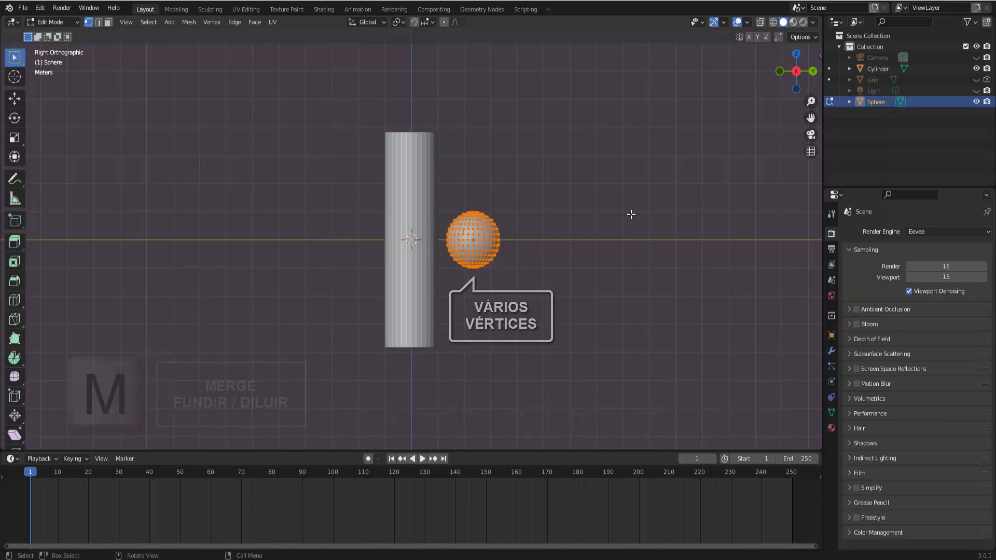
key("m")
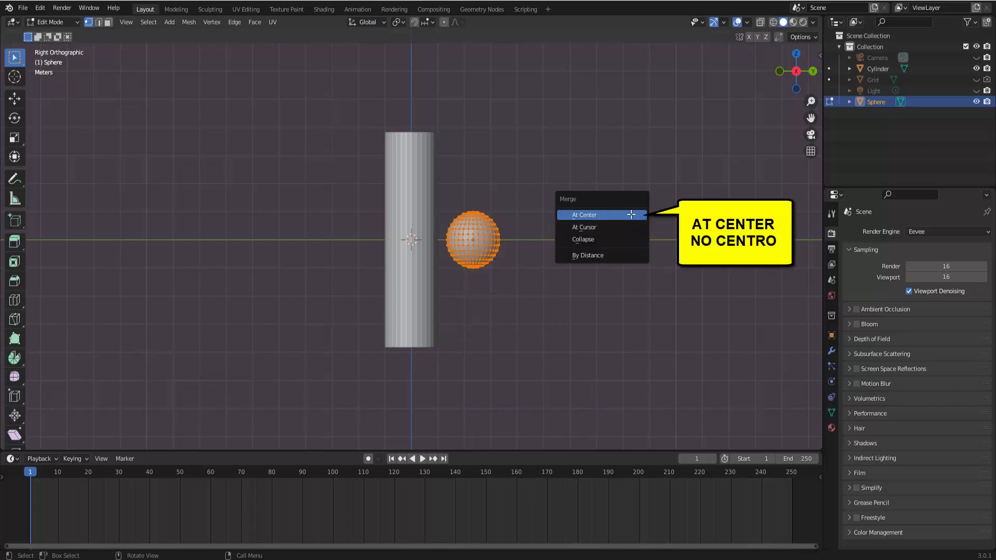
left_click(624, 214)
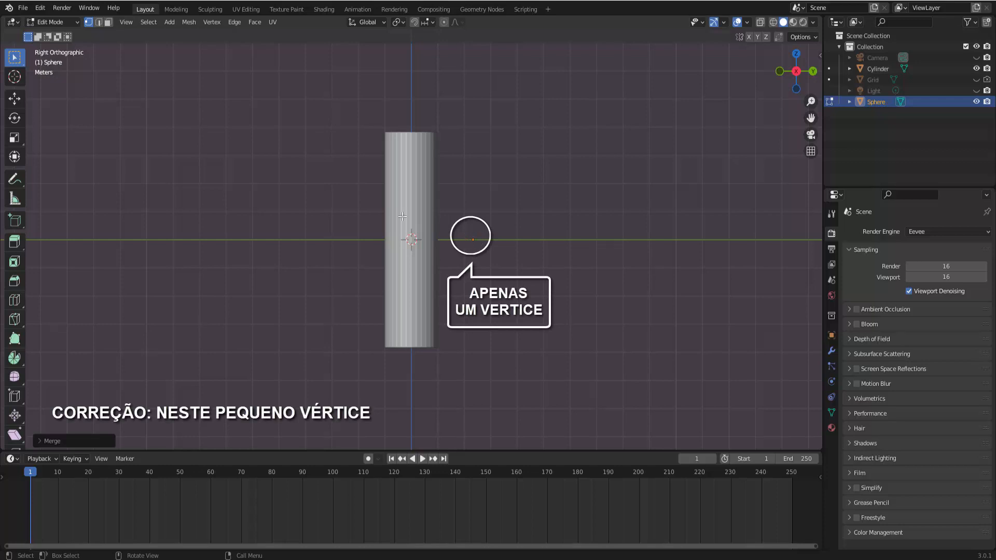
- Return to Object Mode and move the single-vertex sphere object down to the cylinder's base and in close to its side
left_click(60, 23)
left_click(58, 32)
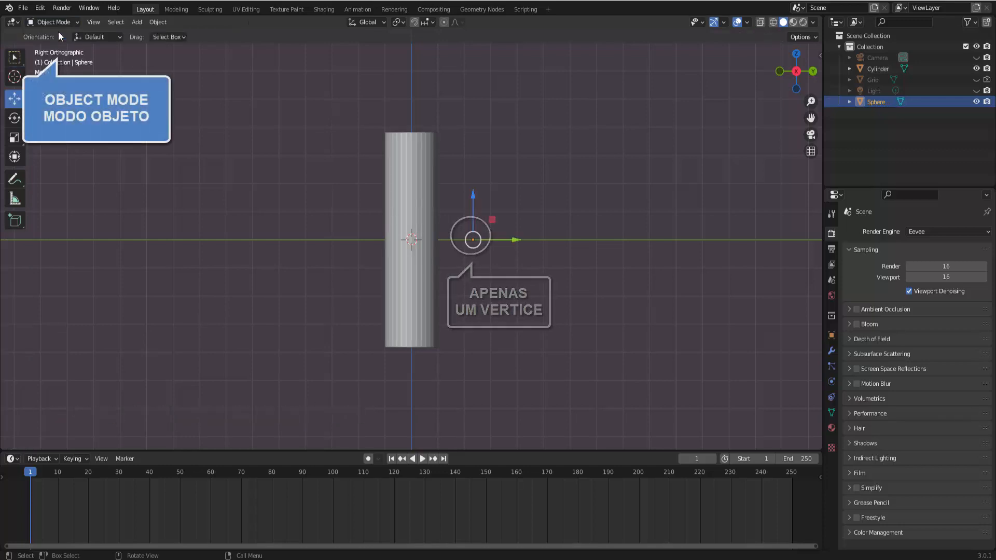
left_click_drag(472, 195, 459, 299)
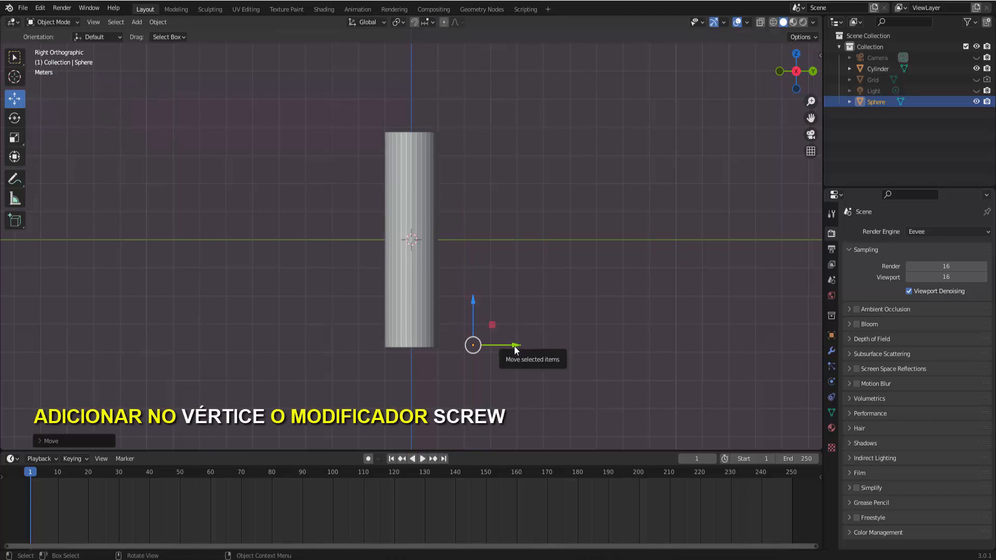
left_click_drag(515, 352, 484, 346)
- Add a Screw modifier to the single-vertex object and pick the Cylinder as its axis object
left_click(832, 351)
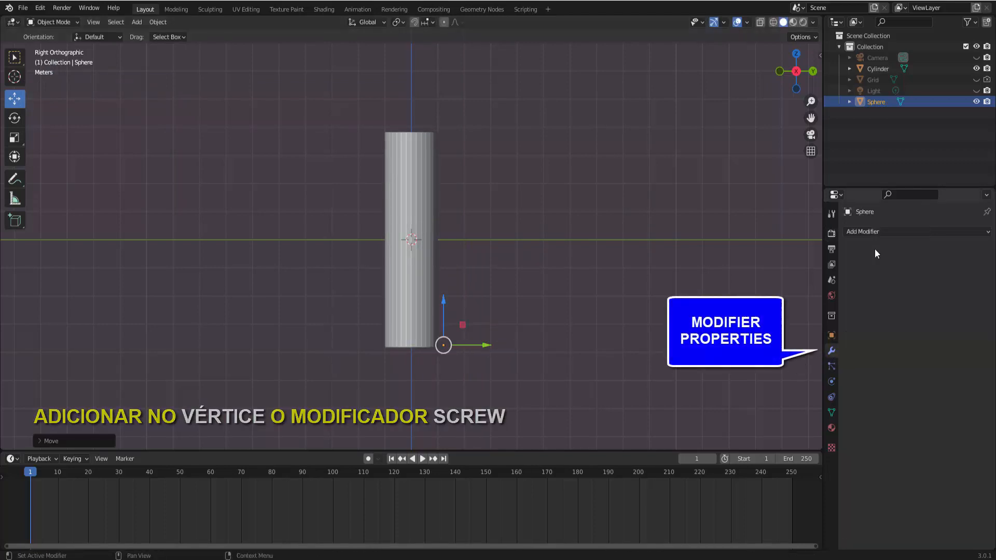
left_click(870, 232)
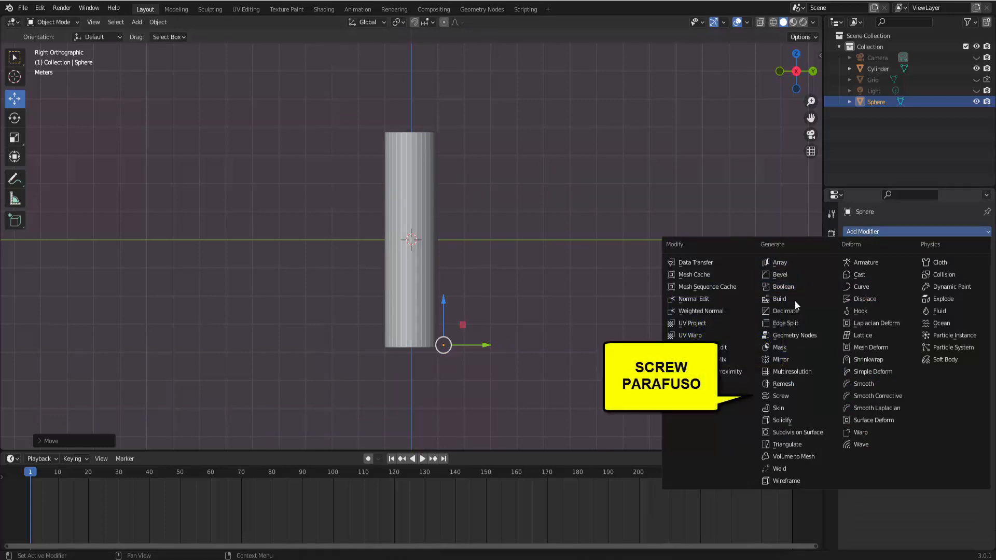
left_click(783, 396)
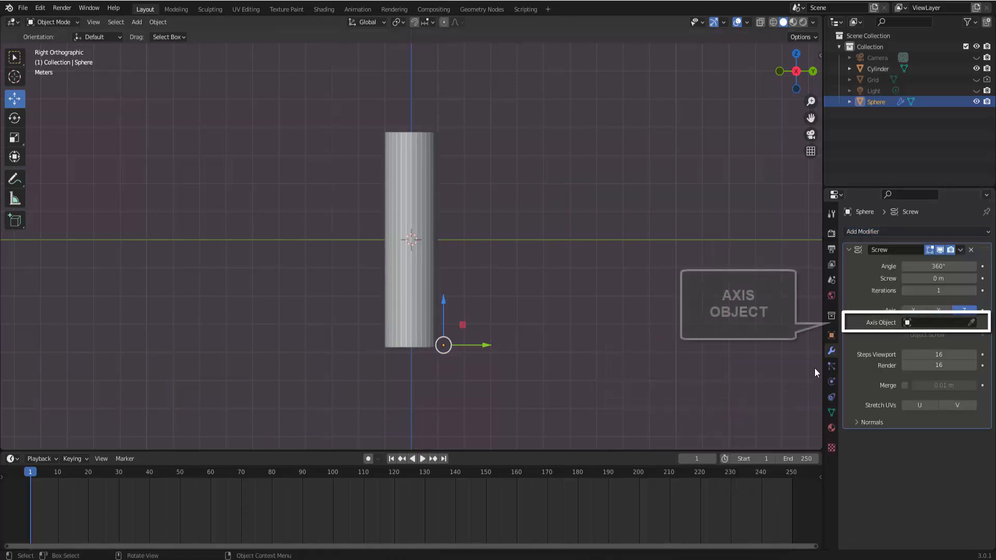
left_click(973, 323)
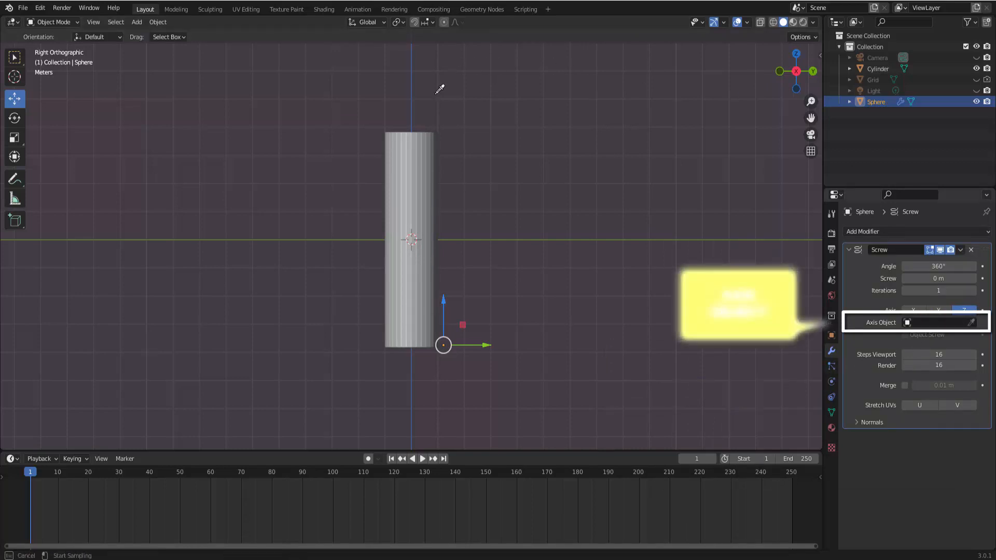
left_click(418, 136)
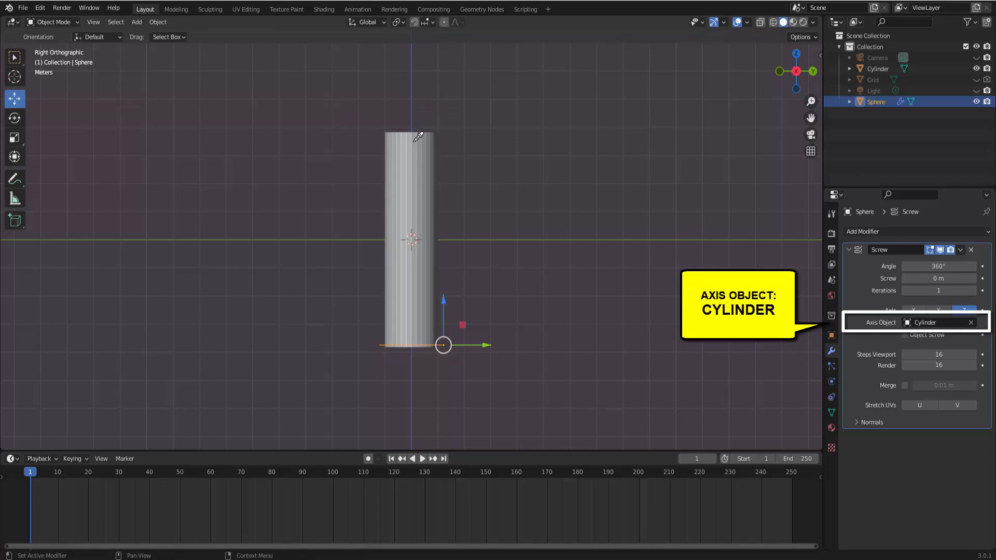
- Set the Screw modifier's screw offset to 0.6 m
middle_click_drag(569, 238, 562, 263)
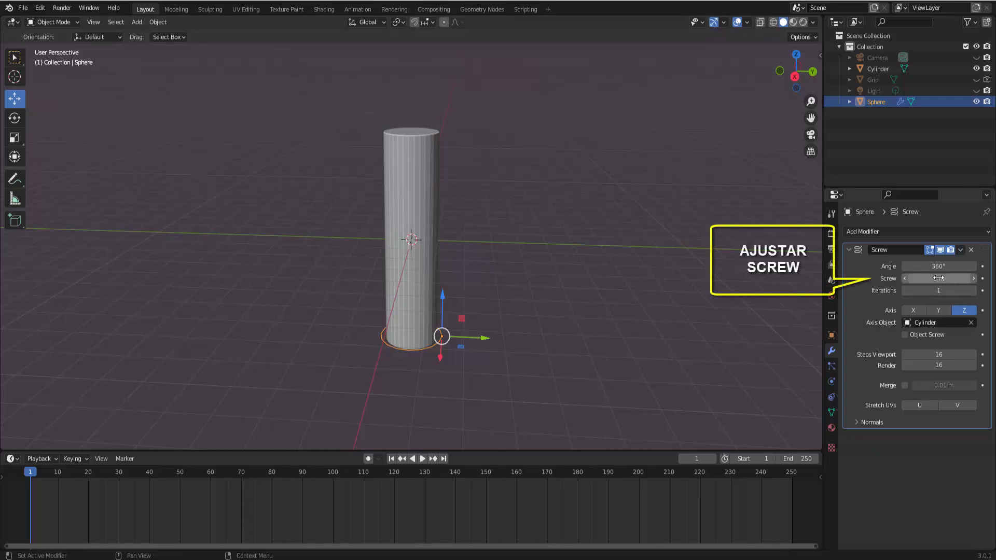
left_click_drag(938, 279, 965, 279)
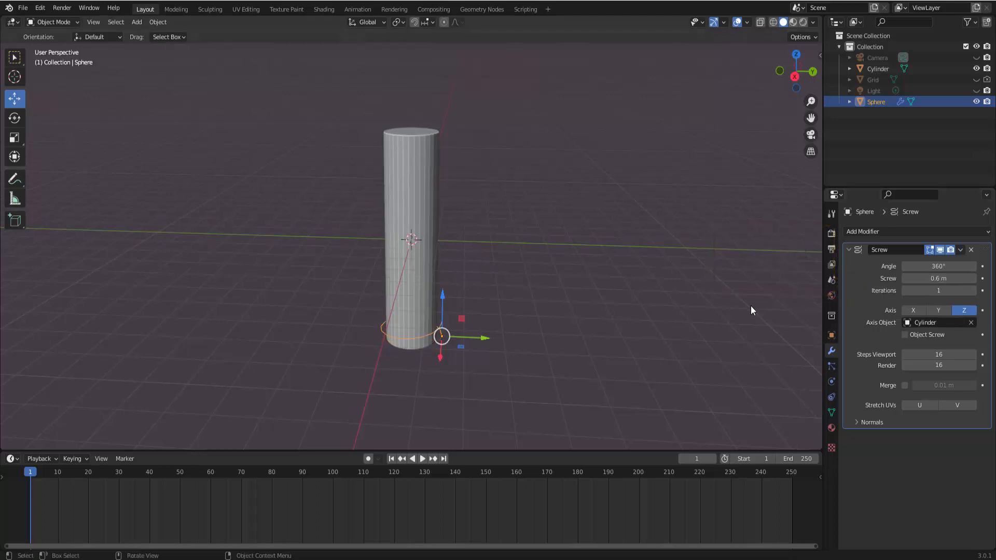
middle_click_drag(726, 304, 661, 286)
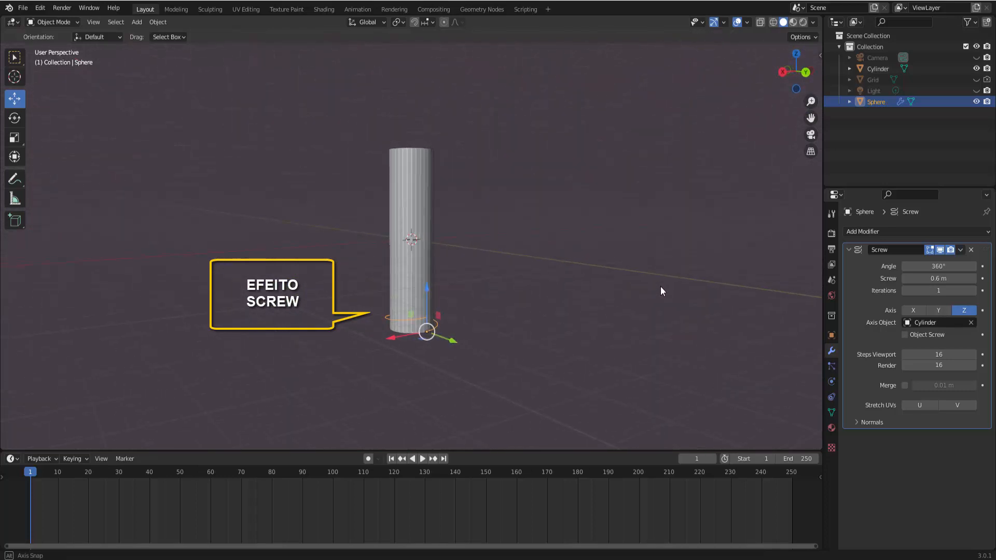
- Switch to the Select Box tool and raise the Screw modifier's iterations to 12
left_click(15, 58)
middle_click_drag(530, 269, 560, 274)
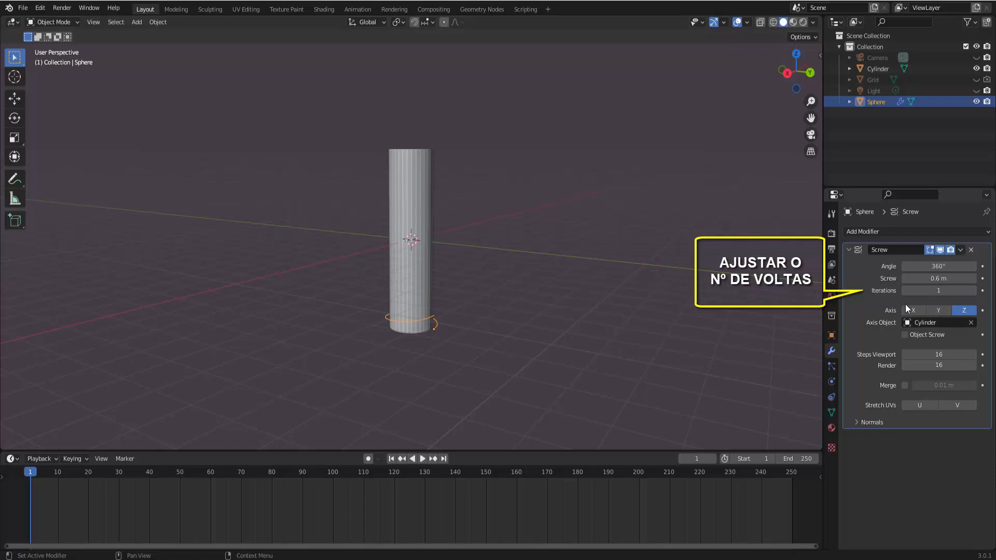
left_click_drag(916, 291, 937, 290)
left_click(974, 291)
left_click(974, 290)
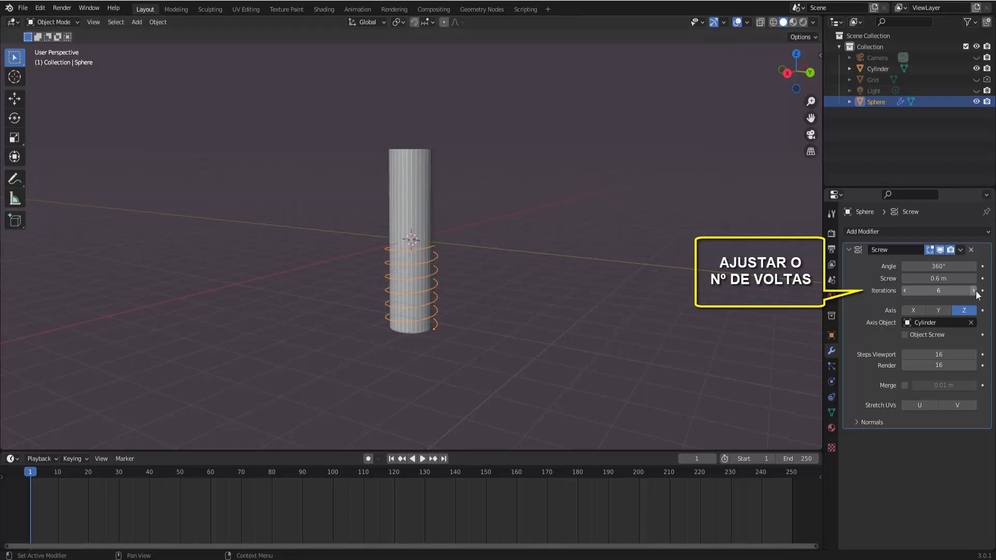
left_click(975, 291)
left_click(974, 291)
left_click(975, 290)
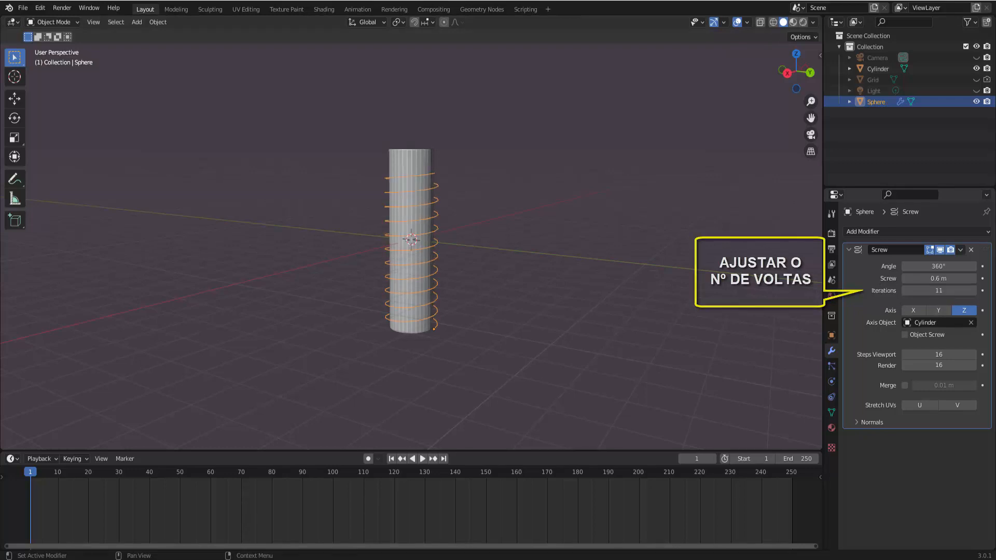
left_click(974, 291)
left_click(975, 291)
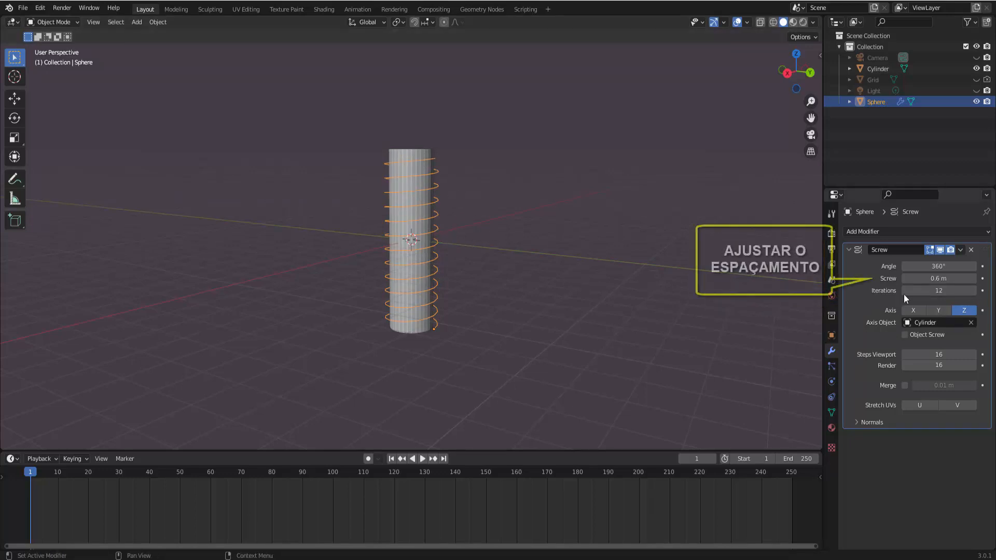
- Reduce the spacing between the spiral's turns by setting the screw offset to 0.4 m
left_click(907, 279)
left_click(907, 278)
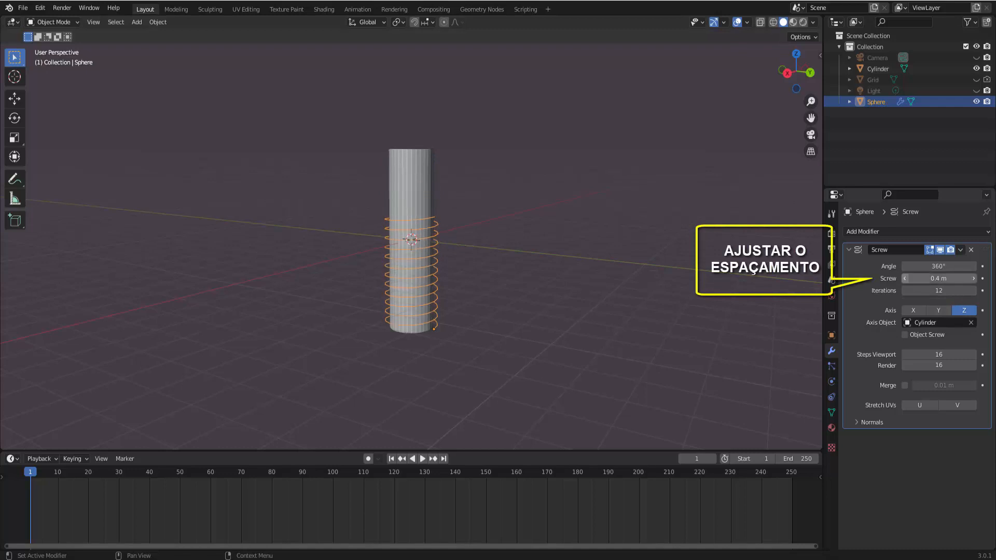
- Tighten the spiral by setting the Screw modifier's screw offset to 0.2 m and raising its iterations to 37
left_click(907, 278)
left_click(907, 278)
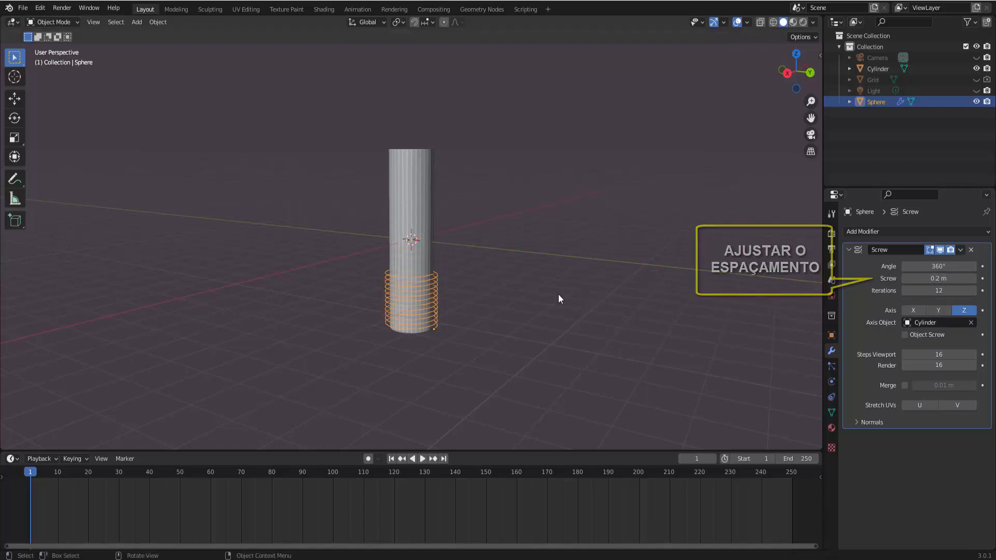
left_click(974, 291)
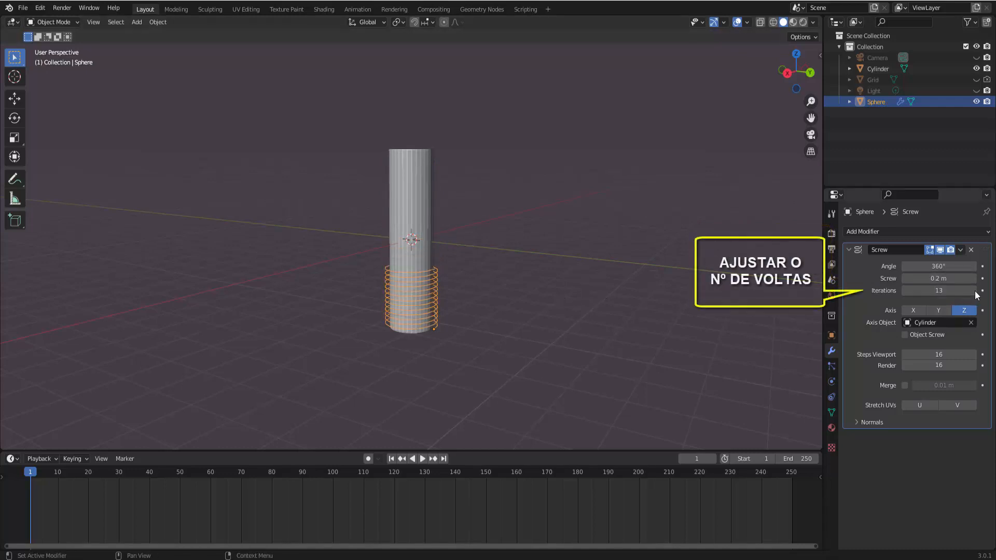
left_click(974, 290)
left_click(973, 291)
left_click(974, 290)
left_click(974, 290)
left_click(974, 290)
left_click(973, 291)
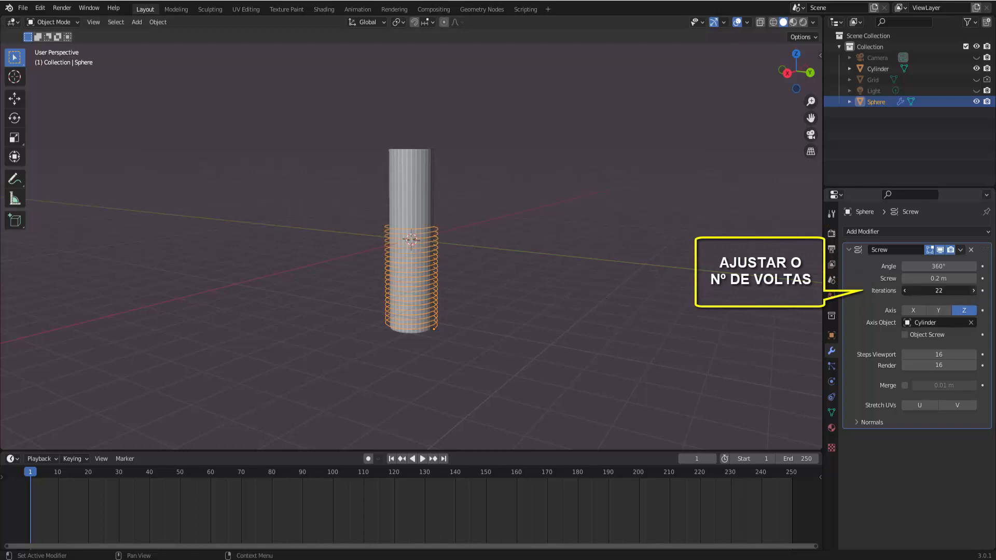
left_click(973, 290)
left_click(973, 291)
left_click(974, 290)
left_click(973, 290)
left_click(974, 290)
left_click(974, 290)
left_click(974, 291)
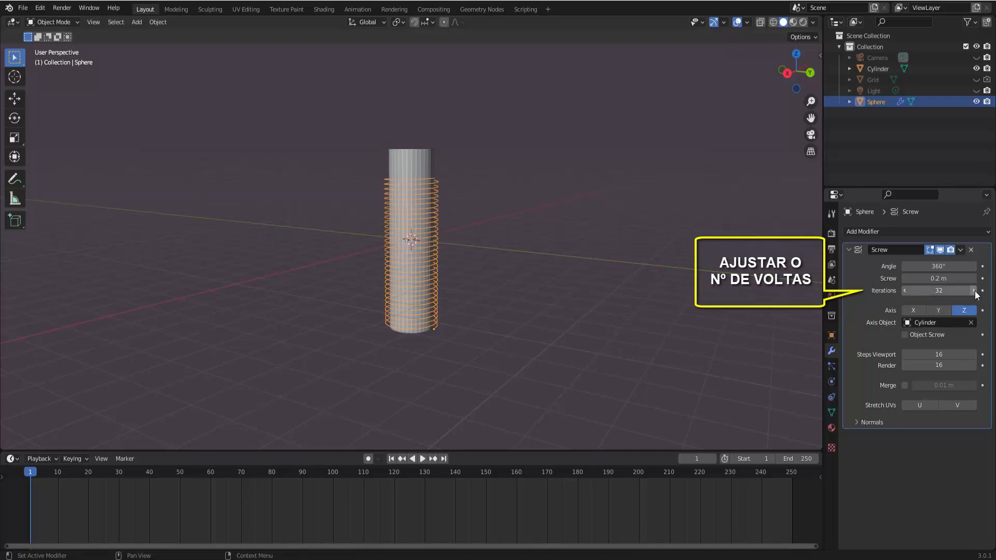
left_click(974, 291)
left_click(974, 290)
left_click(974, 291)
left_click(974, 290)
left_click(974, 290)
left_click(974, 291)
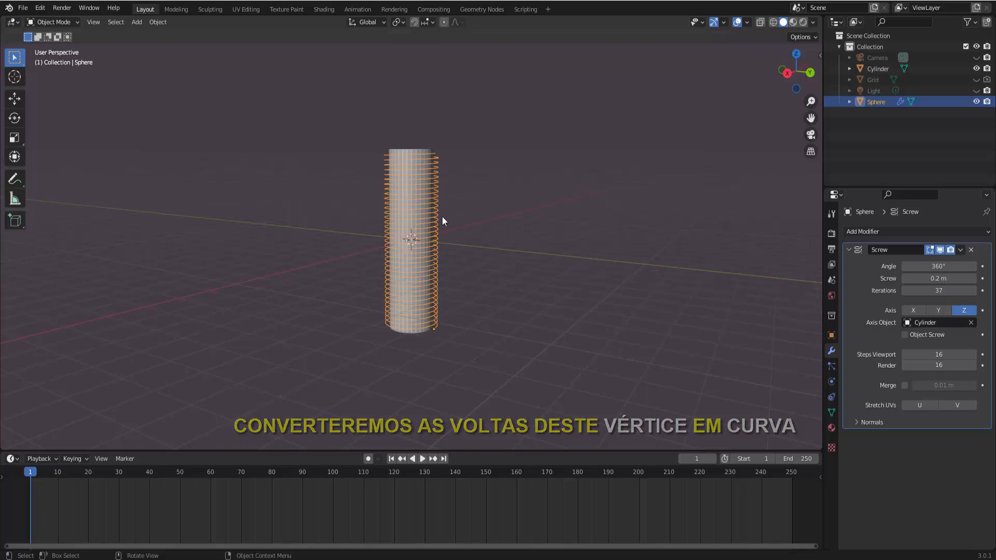
- Convert the spiral object with its Screw modifier into a curve
right_click(643, 175)
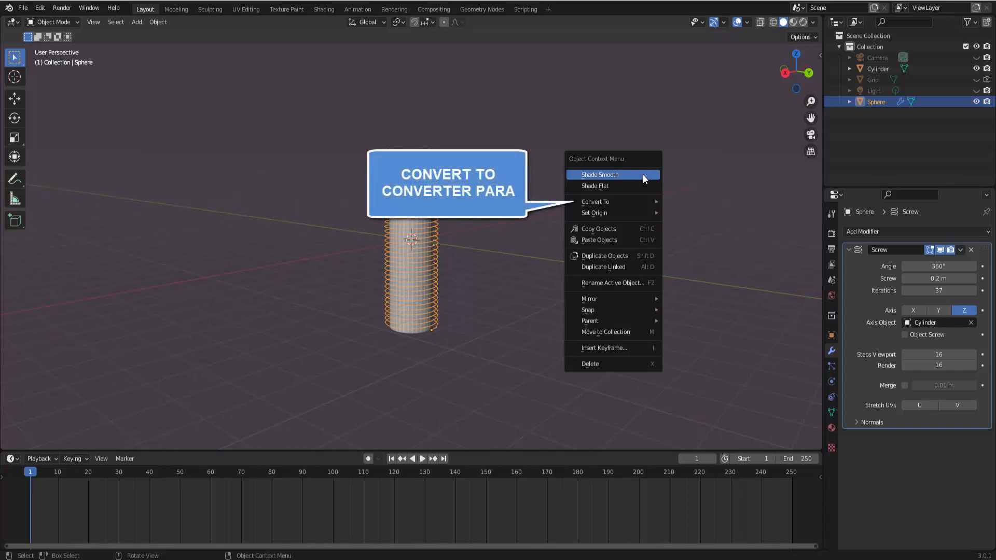
mouse_move(604, 202)
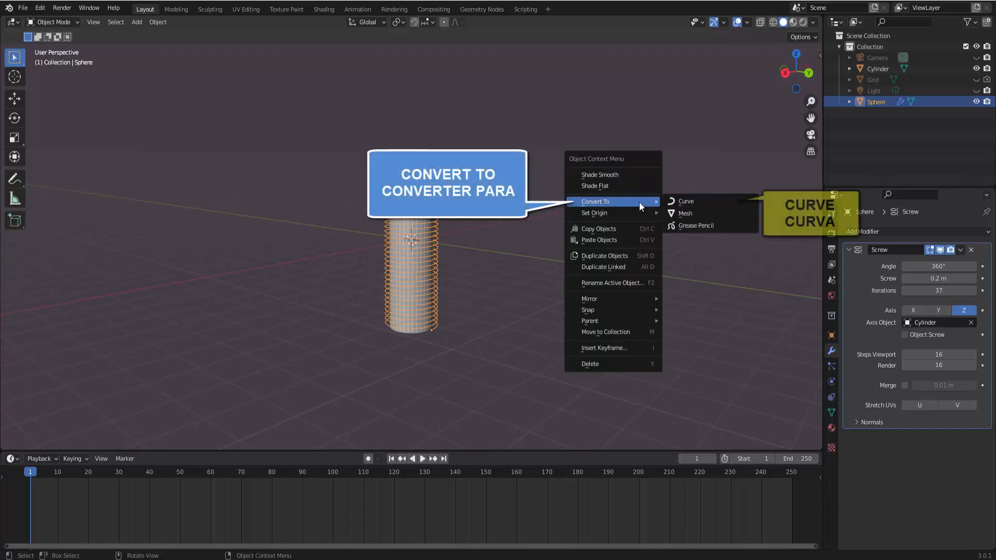
left_click(692, 200)
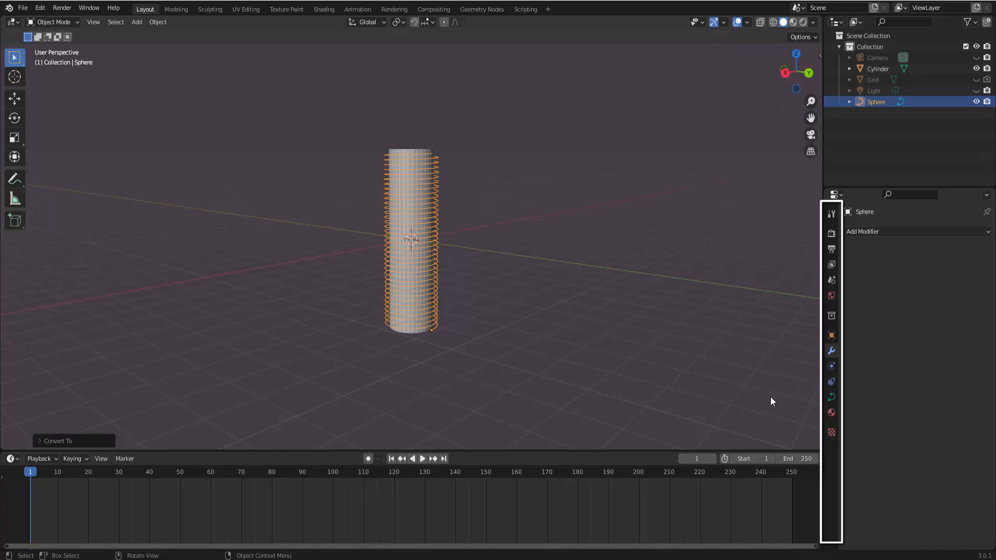
- Thicken the spiral curve by giving its geometry a round bevel with a depth of 0.05 m
left_click(831, 400)
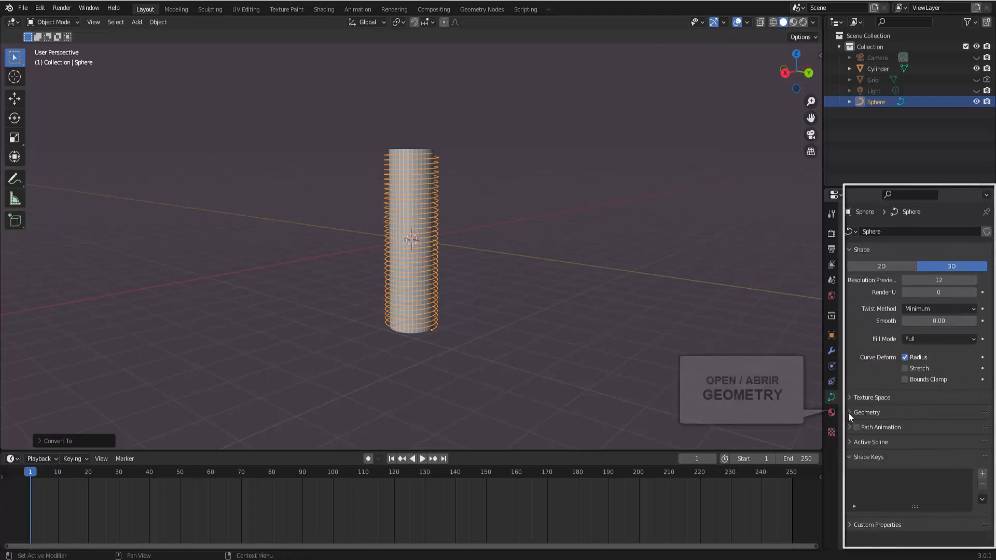
left_click(851, 412)
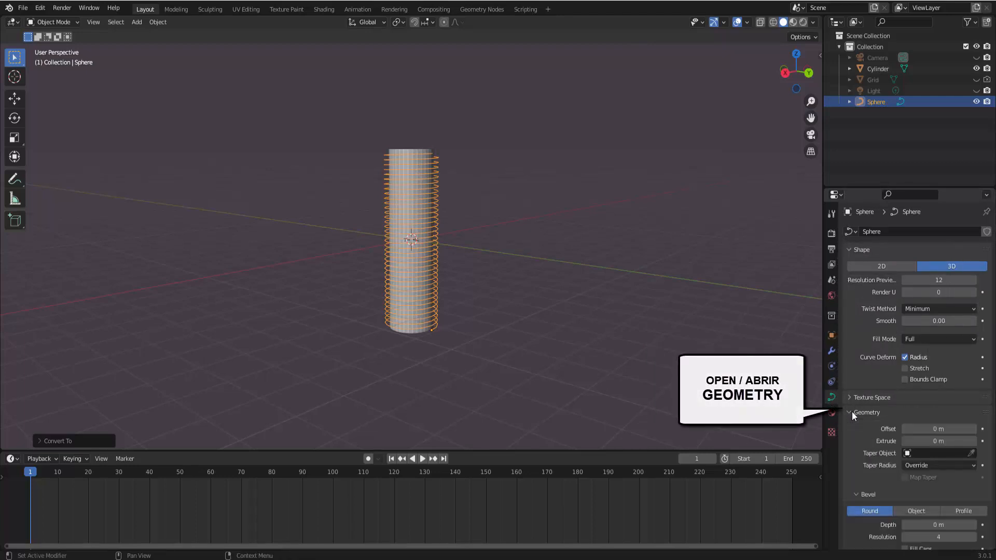
scroll(852, 412, "down", 2)
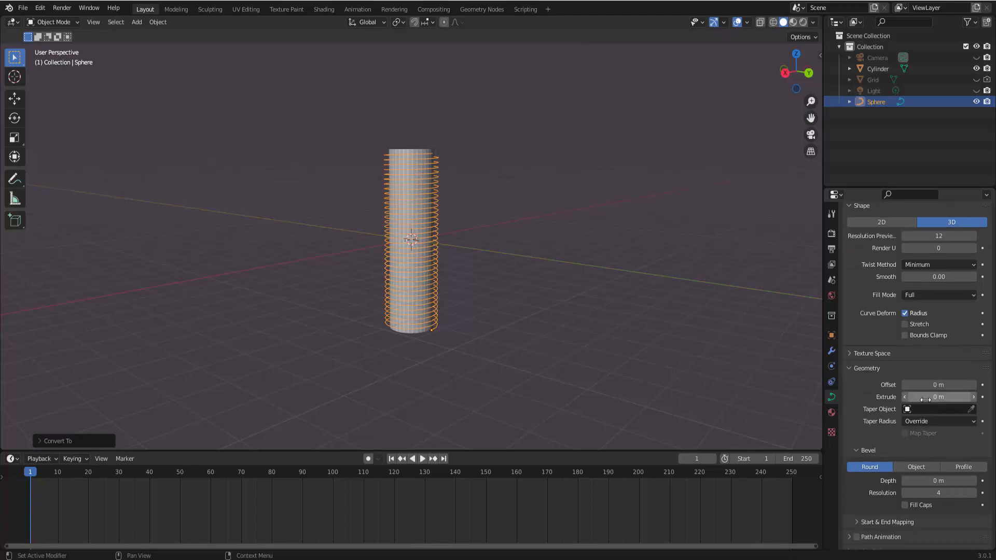
scroll(859, 423, "down", 4)
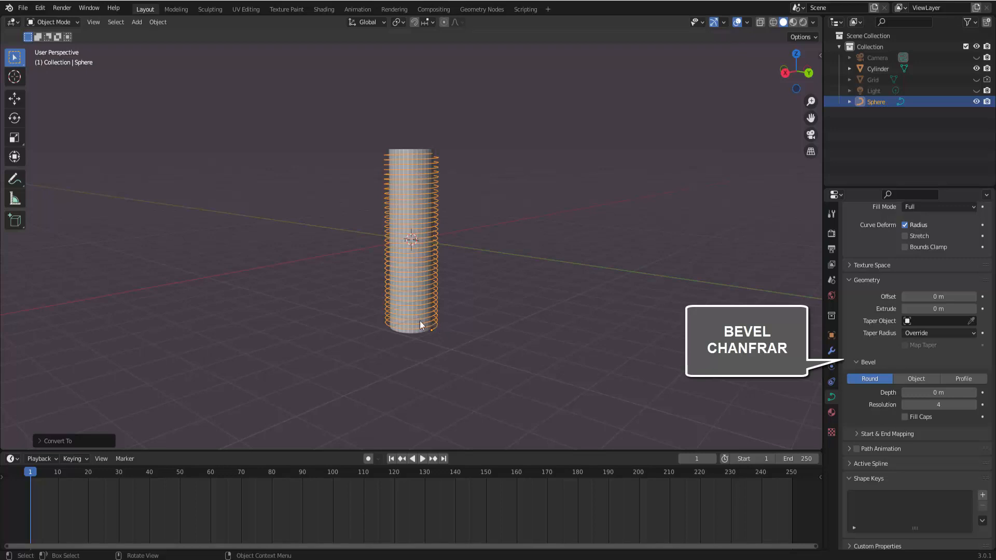
left_click(974, 392)
left_click(974, 392)
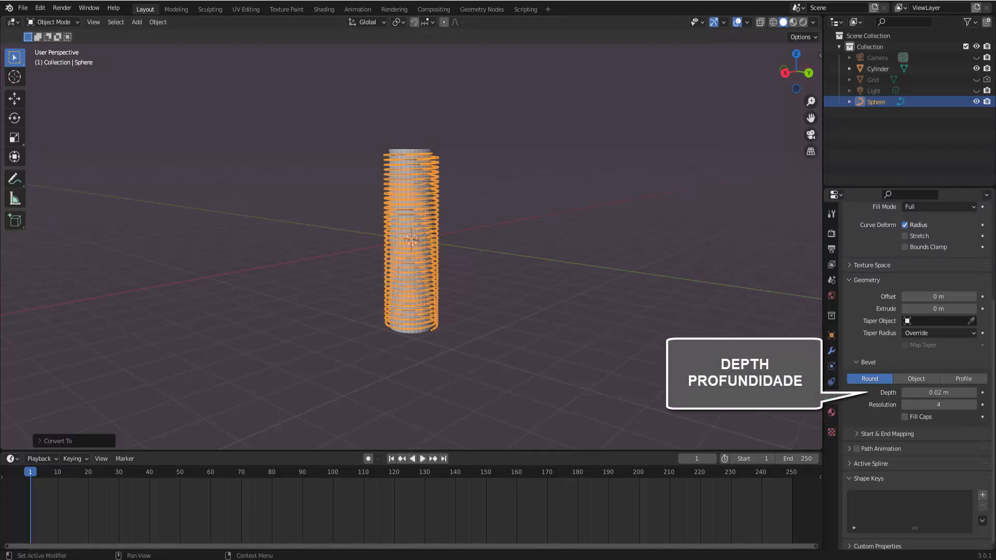
left_click(974, 393)
left_click(974, 392)
left_click(974, 393)
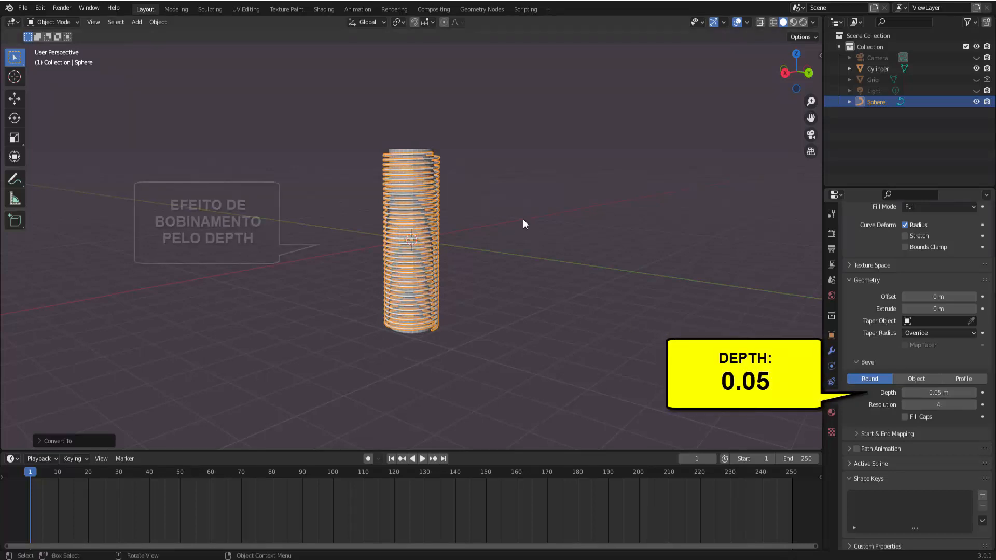
- Convert the beveled spiral curve into a mesh
scroll(476, 303, "up", 5)
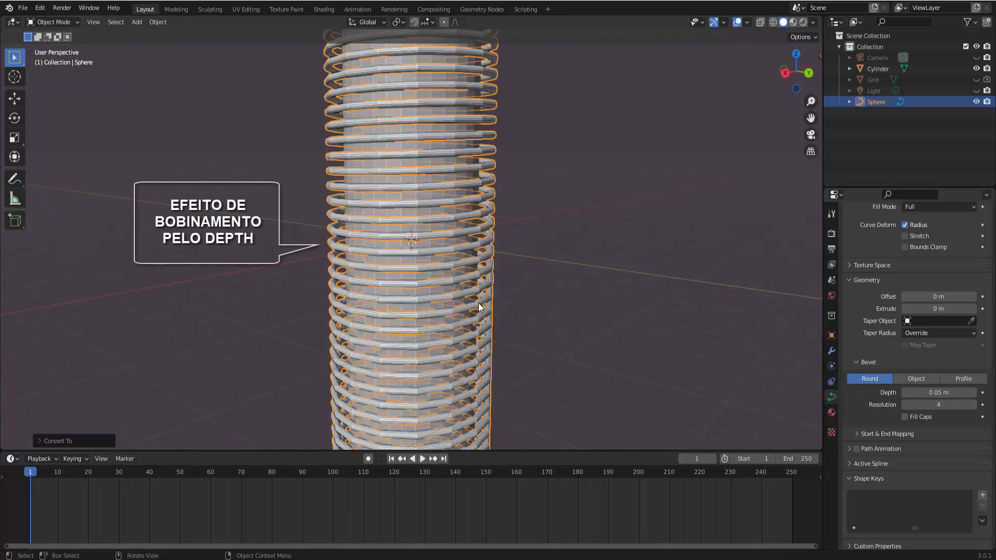
scroll(480, 303, "down", 6)
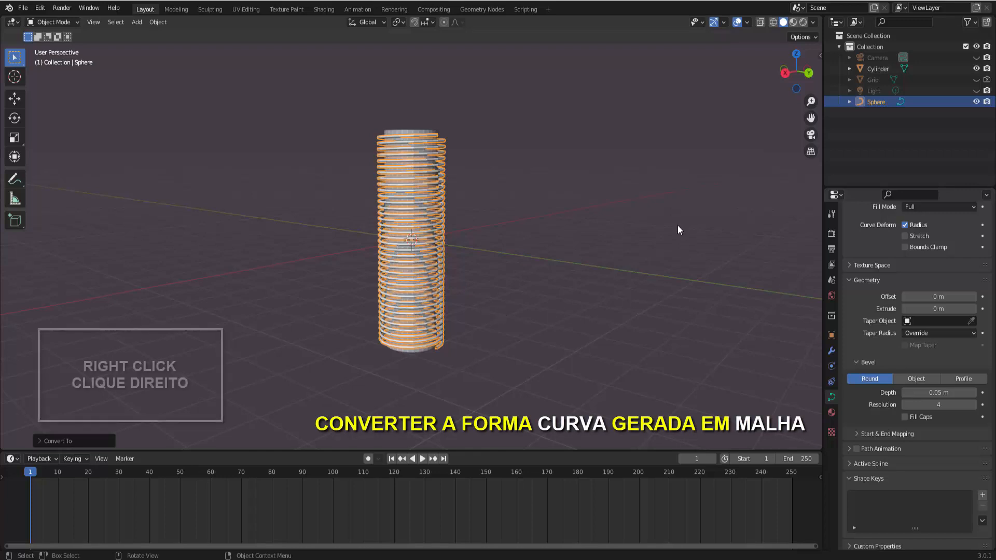
right_click(652, 200)
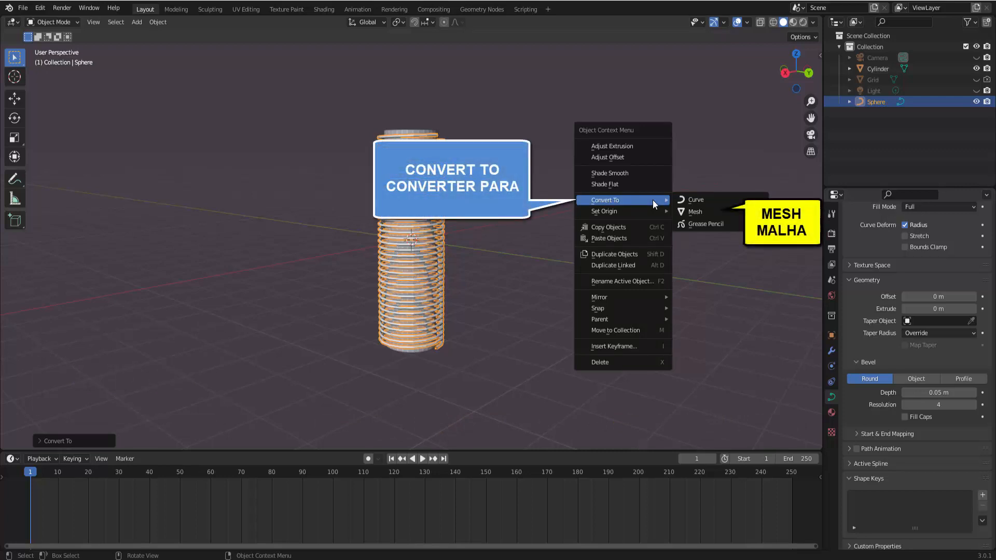
left_click(695, 212)
- Add a Subdivision Surface modifier to the spiral mesh with viewport and render levels both set to 3
scroll(490, 267, "up", 7)
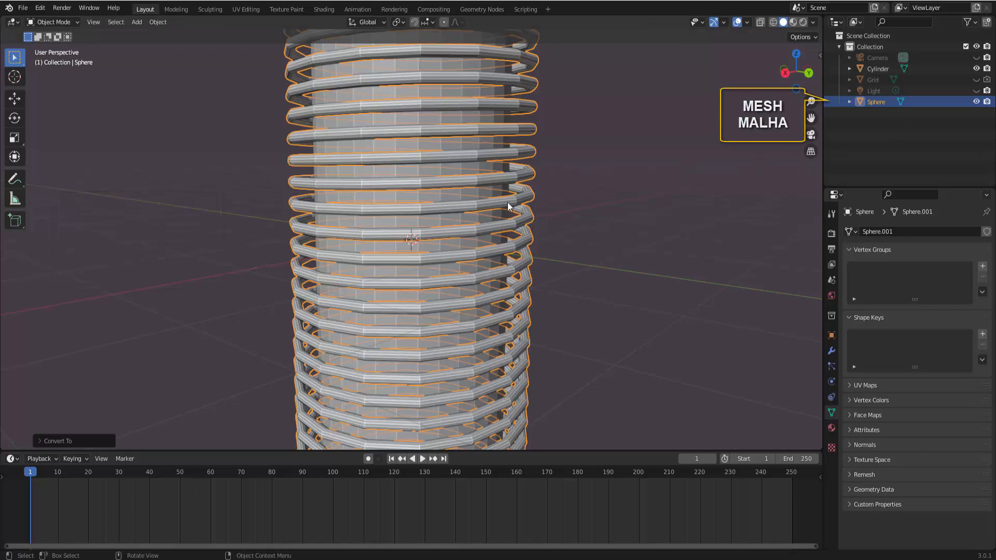
scroll(580, 202, "down", 2)
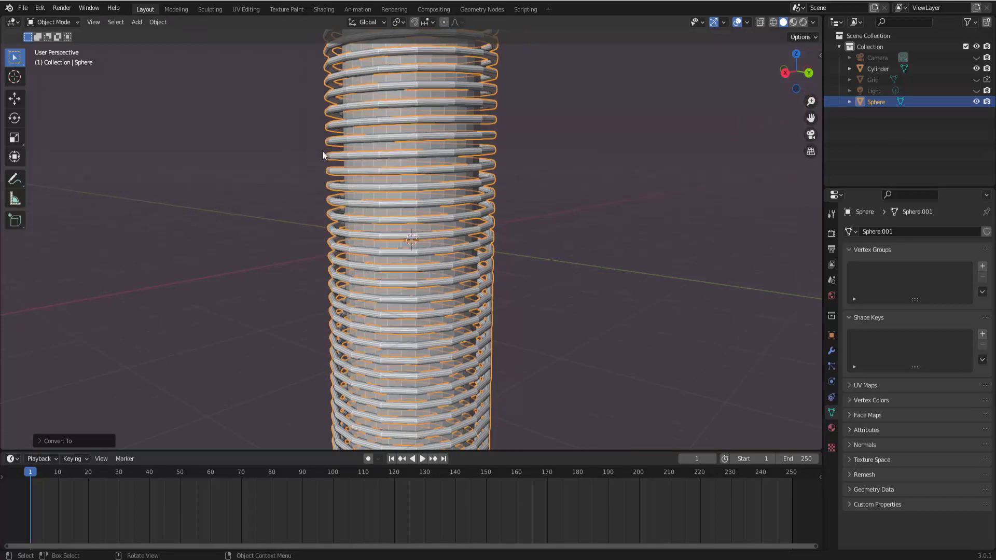
scroll(620, 169, "down", 2)
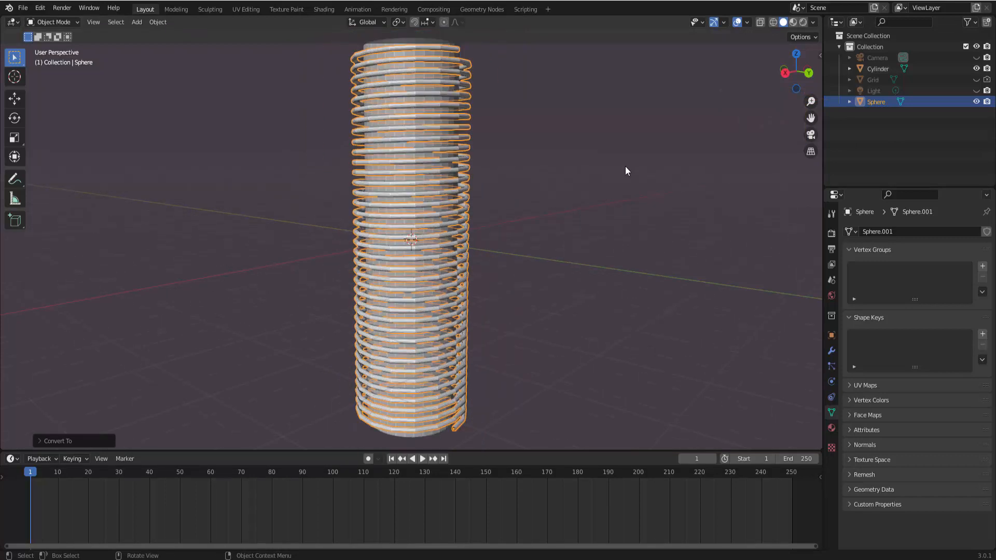
scroll(588, 203, "up", 4)
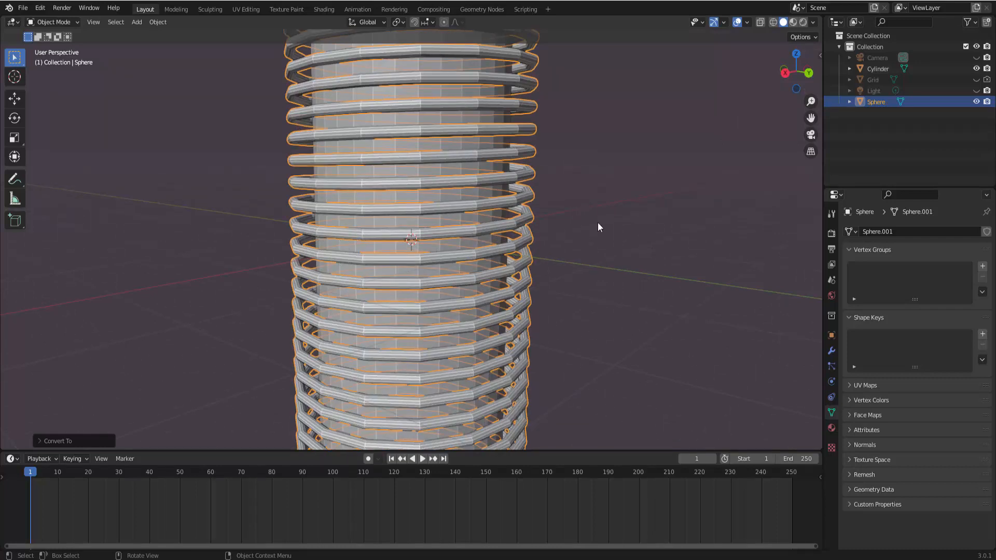
left_click(832, 351)
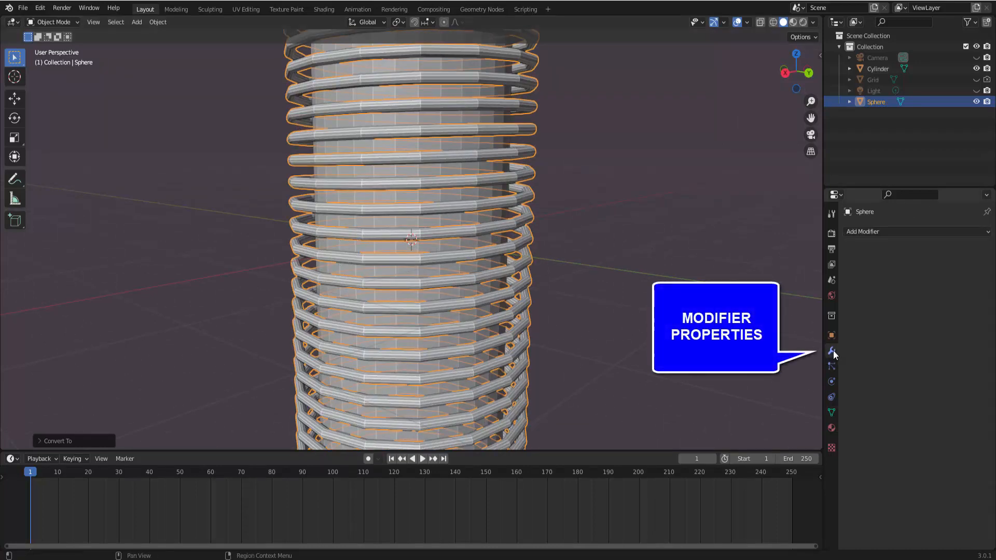
left_click(881, 232)
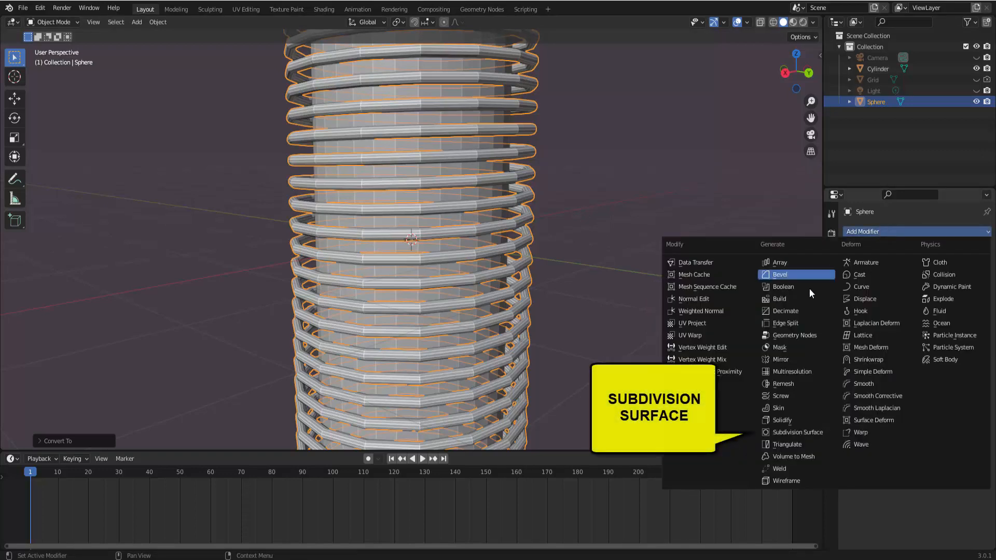
left_click(799, 432)
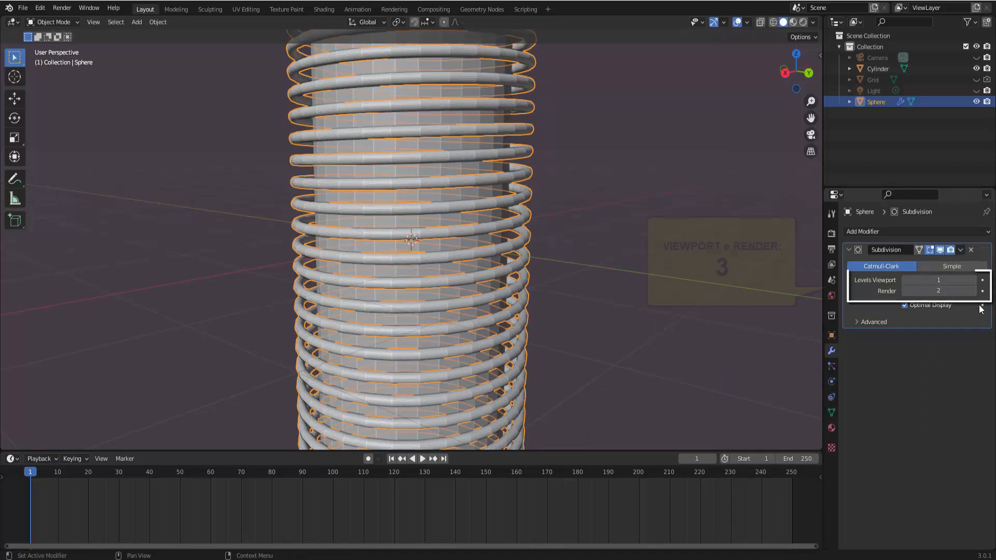
left_click(974, 280)
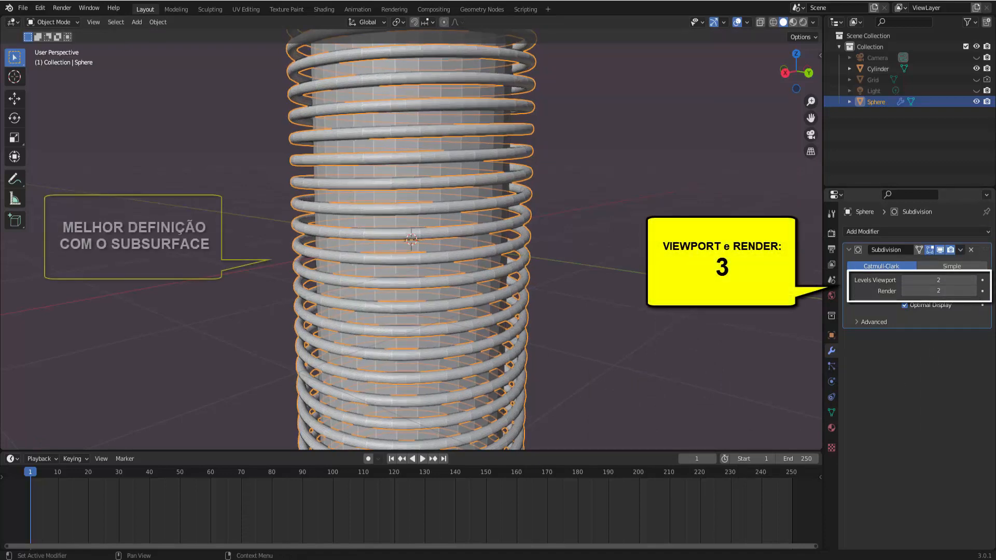
left_click(974, 280)
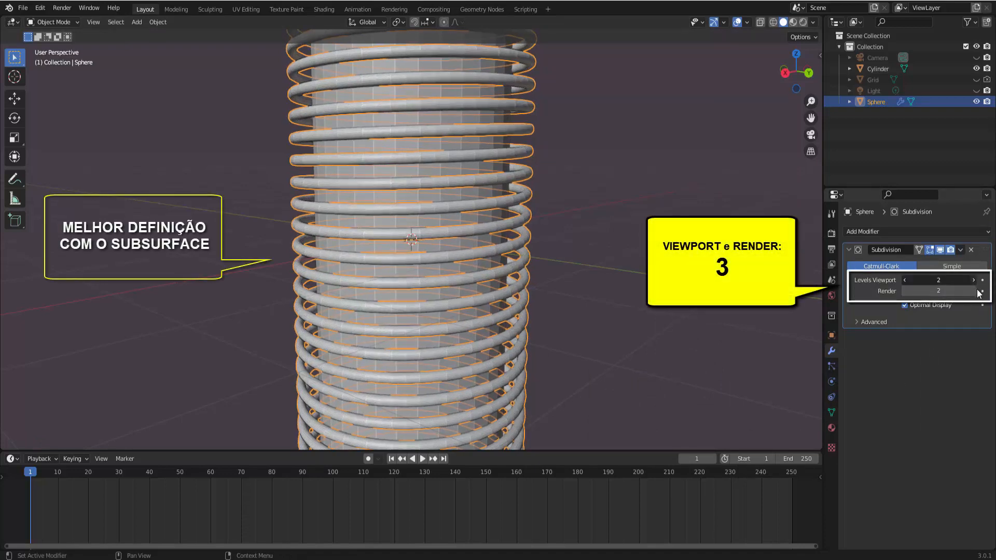
left_click(974, 292)
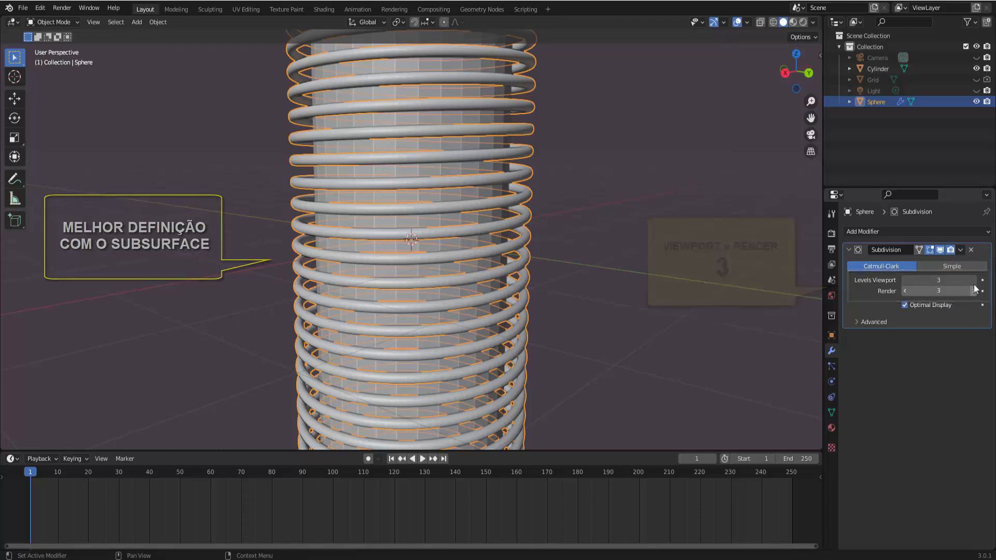
- Apply the Subdivision modifier to the spiral mesh and shade the spiral smooth
left_click(961, 250)
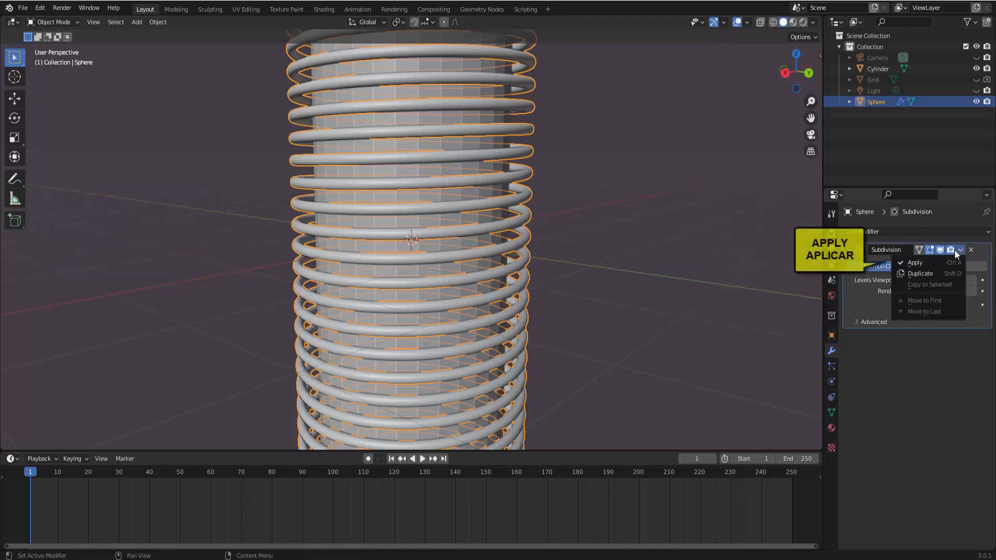
left_click(913, 265)
scroll(619, 160, "down", 3)
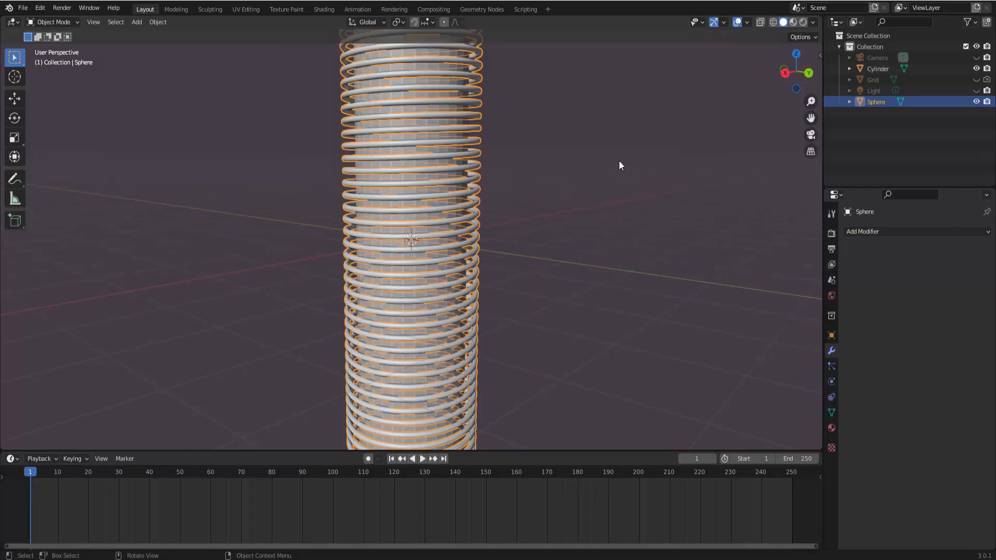
right_click(605, 145)
mouse_move(605, 145)
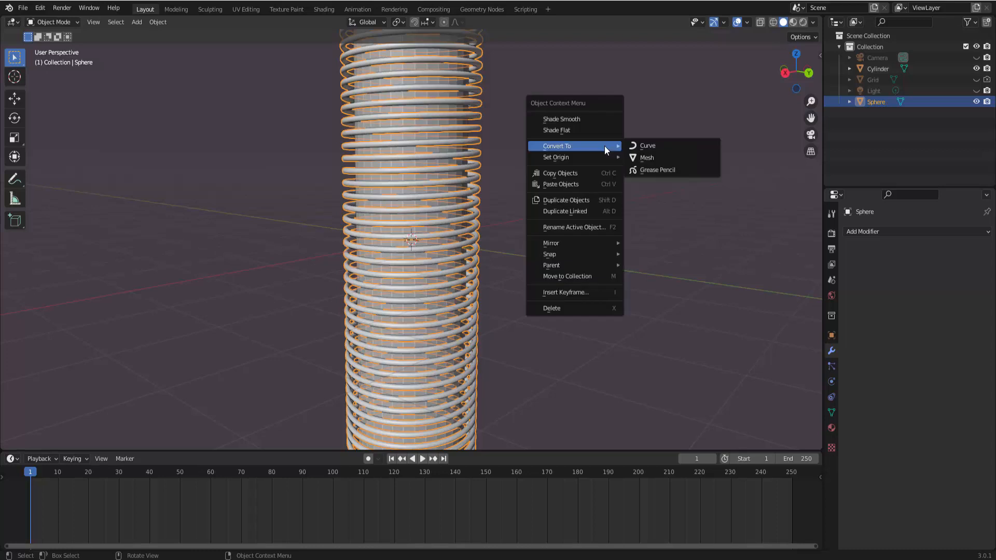
left_click(577, 120)
- Select the cylinder inside the spiral and shade it smooth
scroll(586, 155, "up", 5)
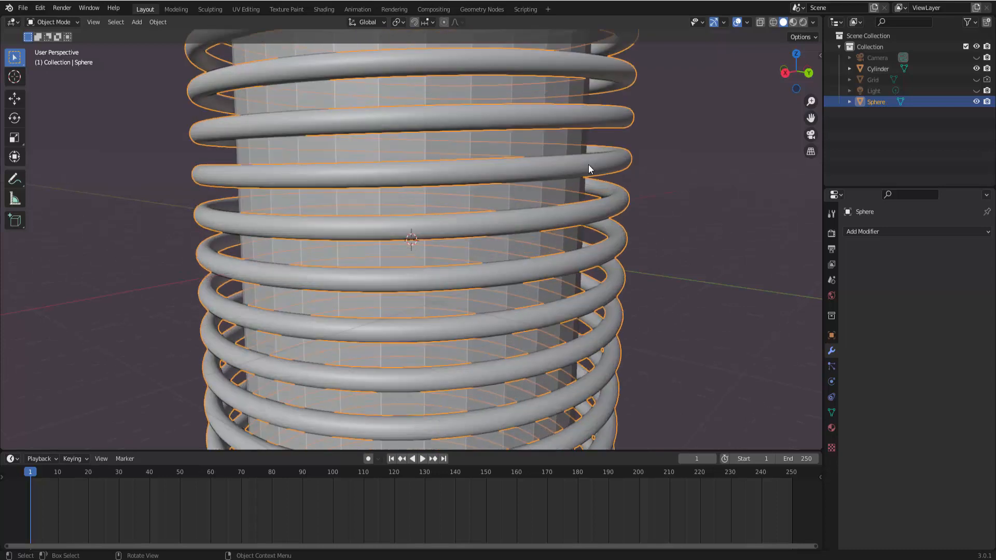
scroll(589, 168, "down", 7)
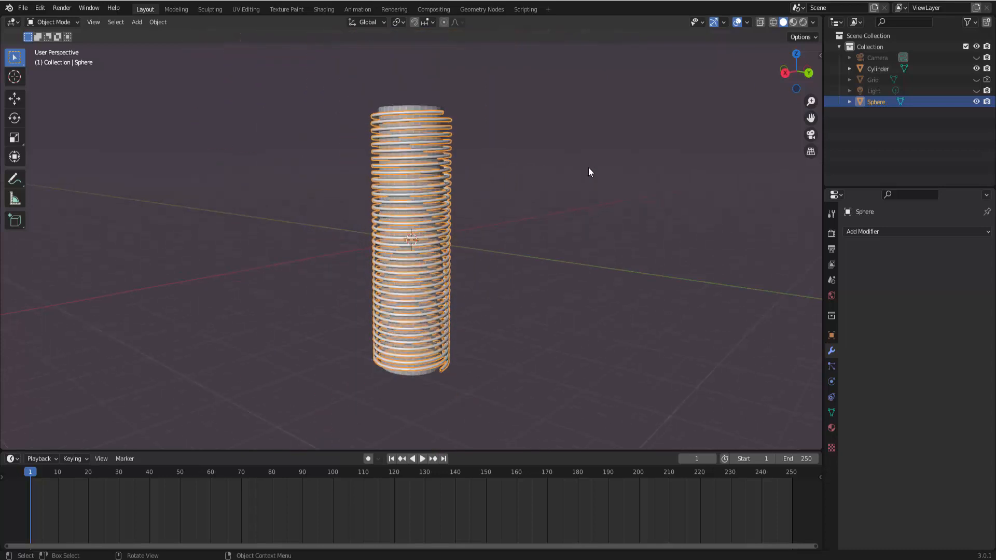
middle_click_drag(589, 172, 550, 188)
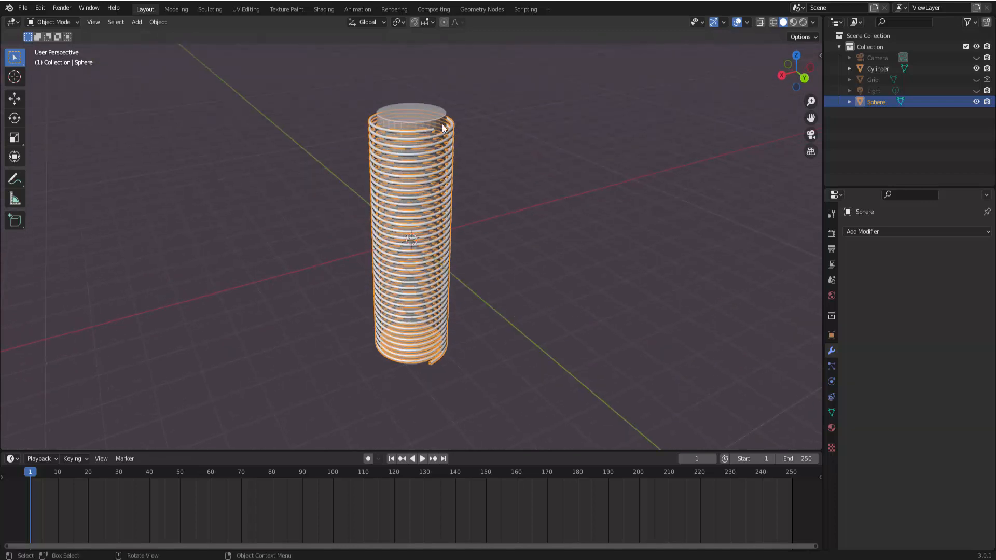
left_click(421, 118)
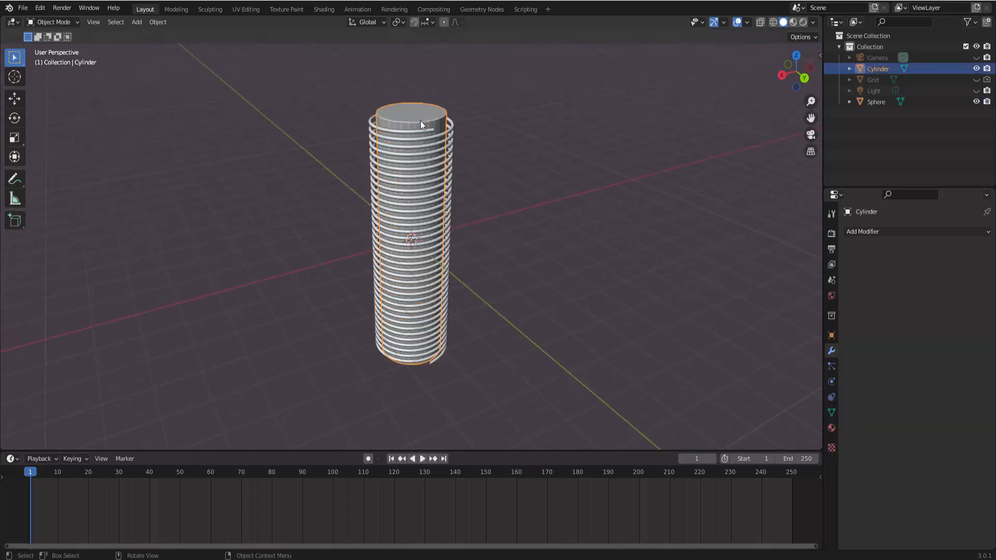
right_click(630, 122)
left_click(631, 123)
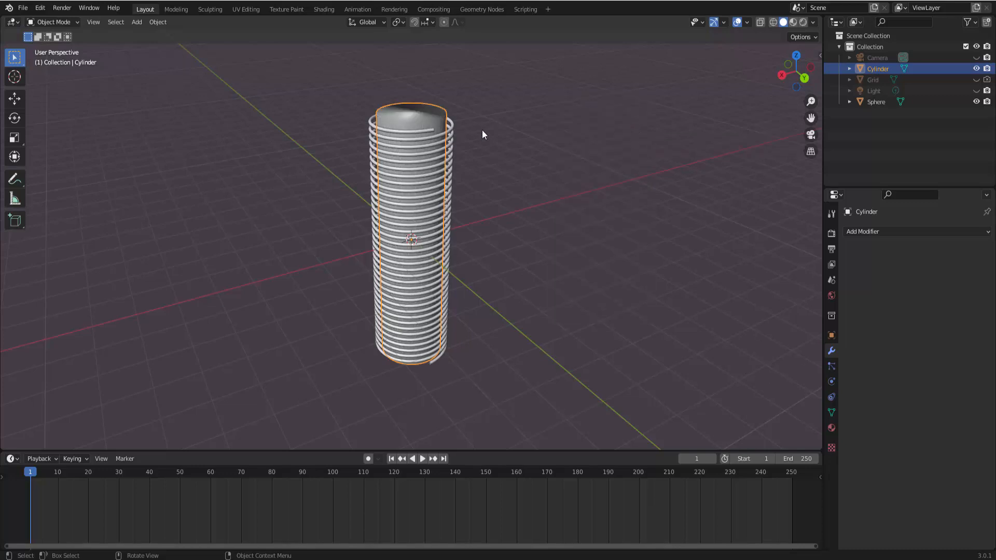
- Enable Auto Smooth in the cylinder's mesh normals settings to keep its cap edges sharp
left_click(831, 412)
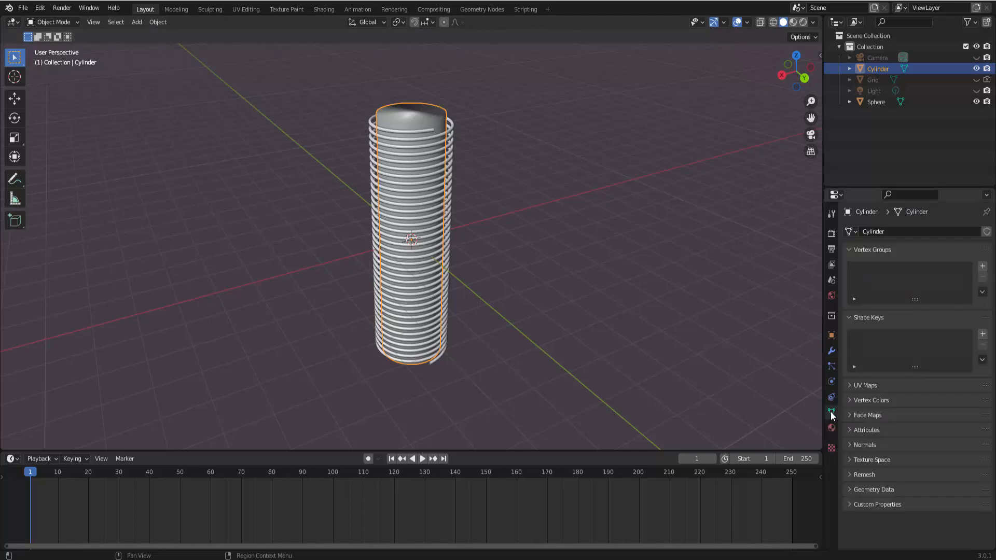
left_click(851, 444)
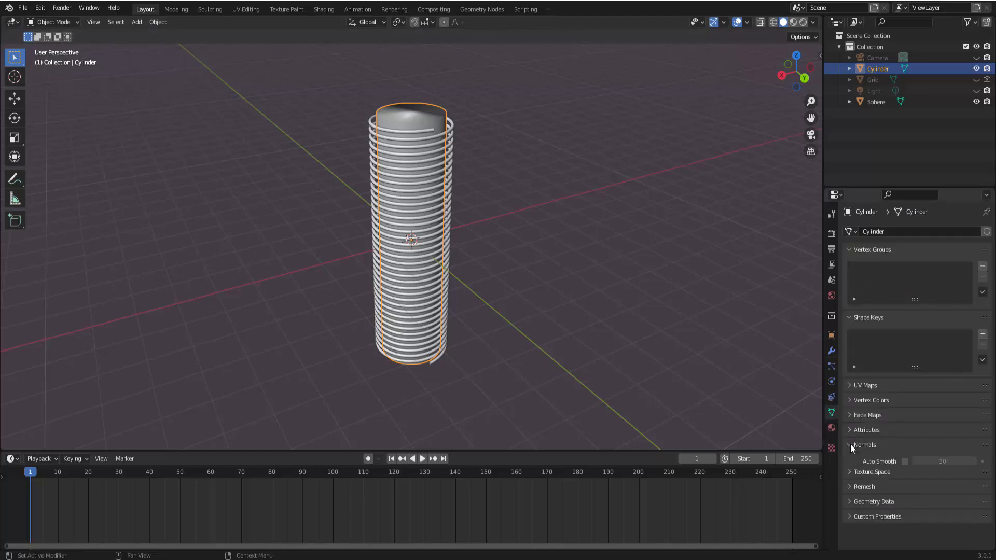
left_click(905, 461)
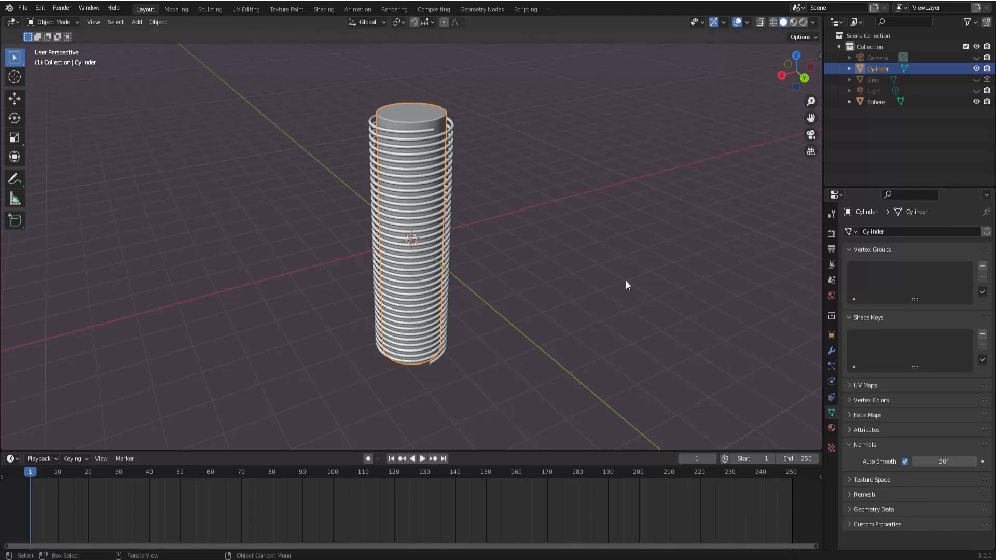
middle_click_drag(626, 285, 573, 283)
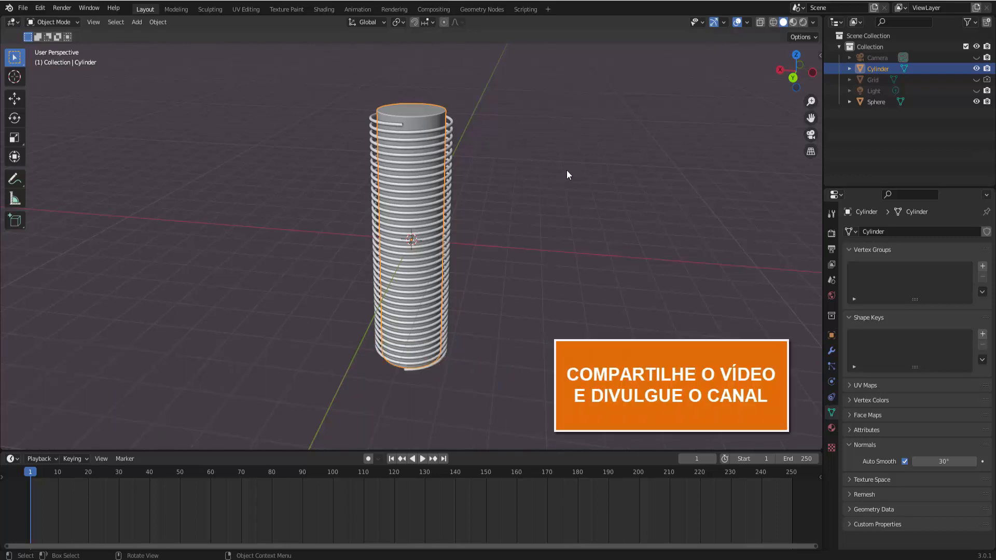
middle_click_drag(567, 171, 538, 177)
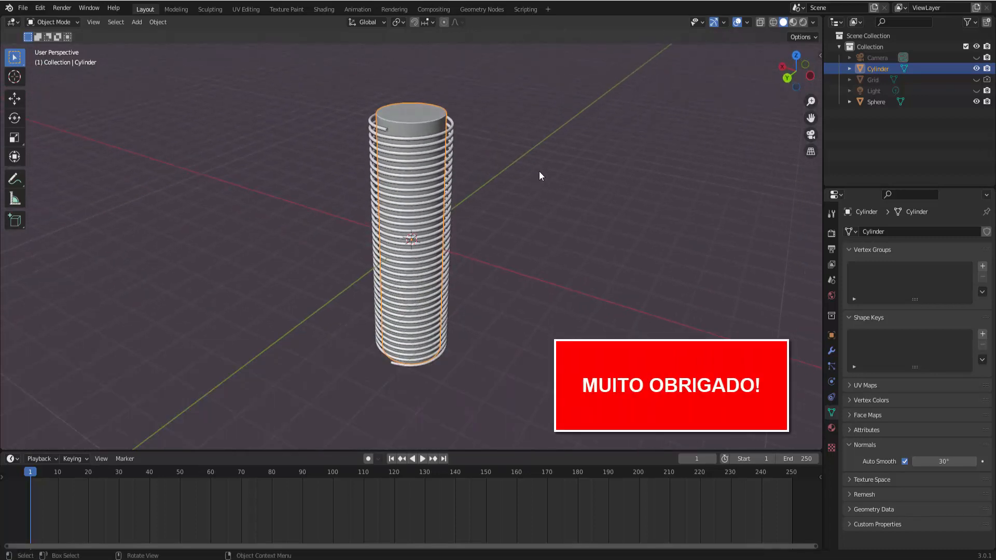